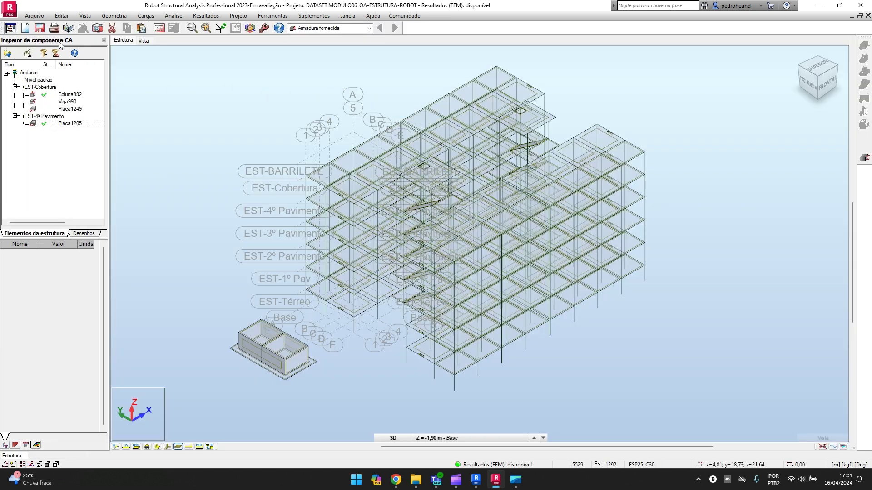
# Open the reinforcement of column Coluna892 on EST-Cobertura and set the diameter of its principal bars to 10 mm.
pyautogui.doubleClick(65, 94)
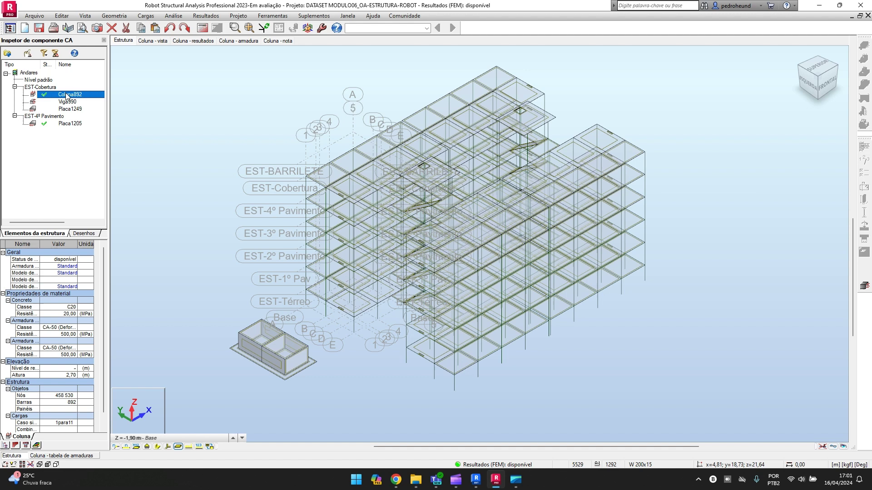
pyautogui.click(228, 42)
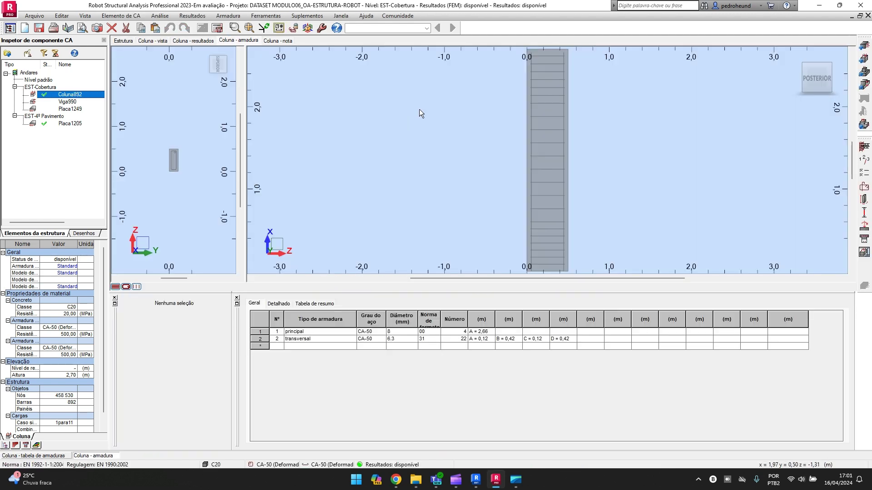
pyautogui.scroll(5, 163, 166)
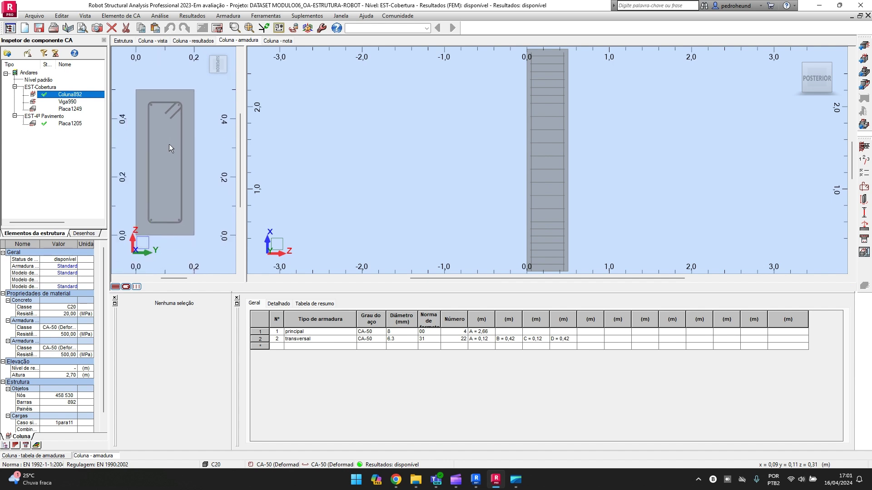
pyautogui.click(401, 331)
pyautogui.click(413, 331)
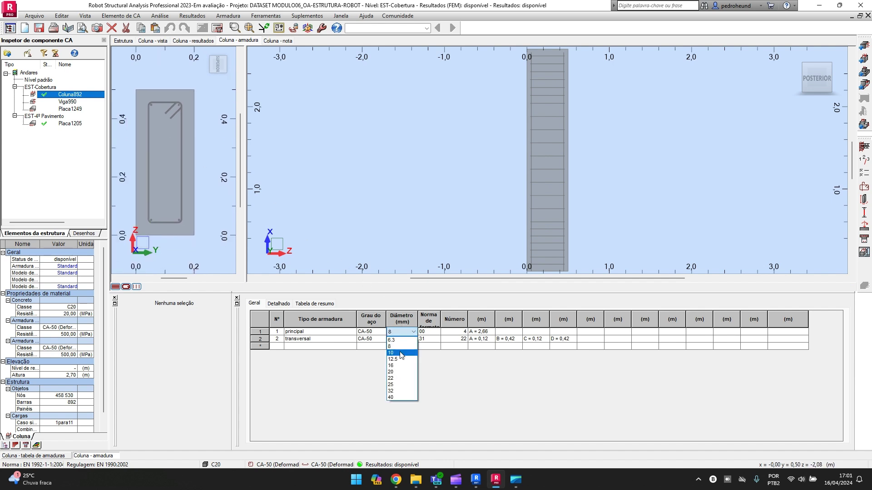
pyautogui.click(402, 356)
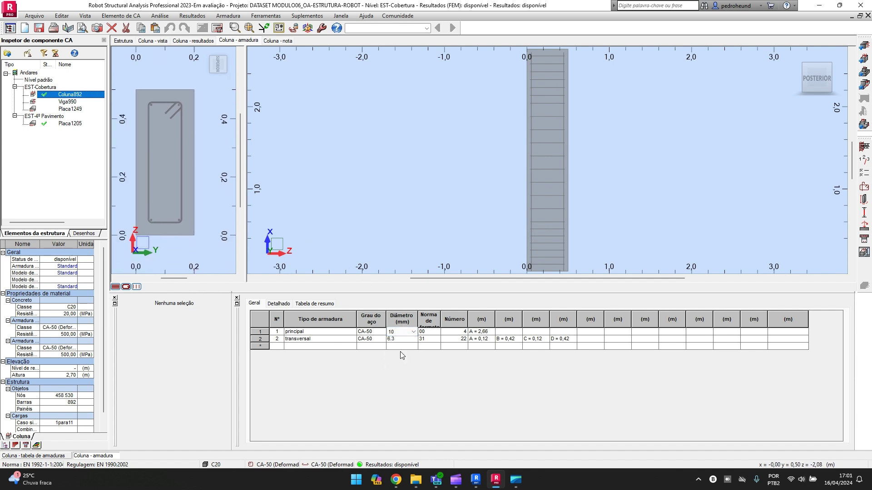
pyautogui.click(402, 347)
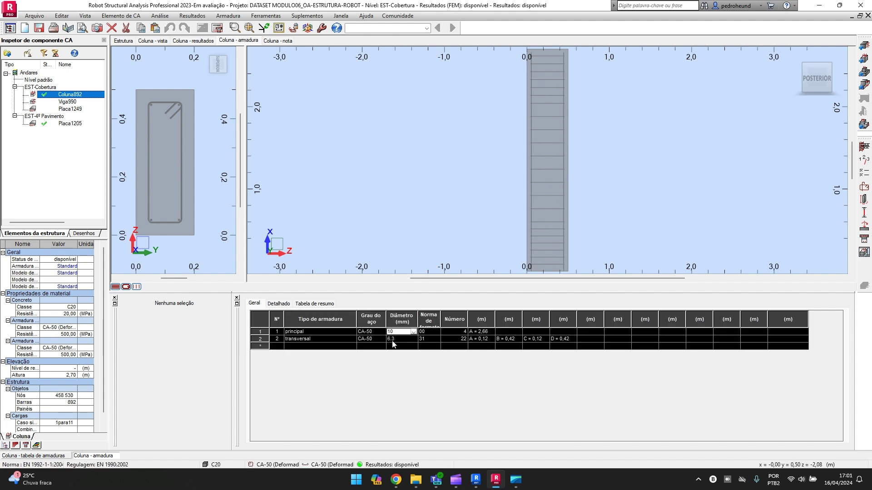
# Generate the final reinforcement drawing of column Coluna892.
pyautogui.scroll(-1, 424, 203)
pyautogui.scroll(1, 424, 202)
pyautogui.click(427, 200)
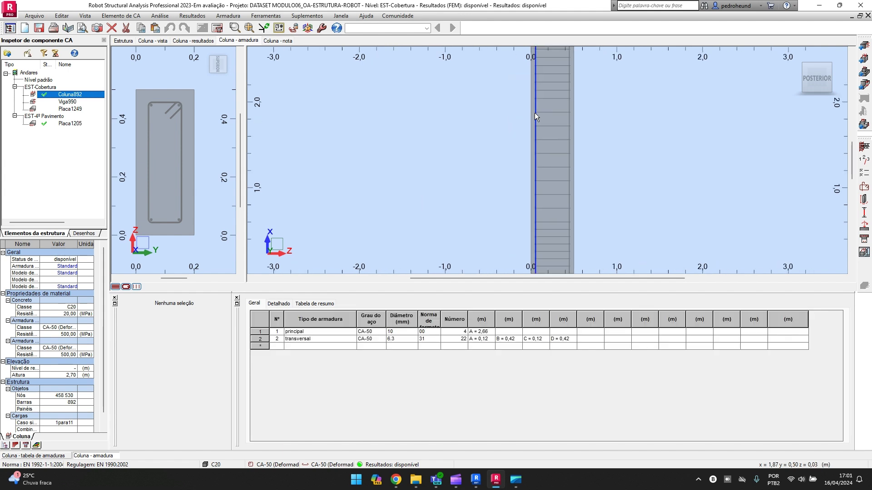
pyautogui.click(864, 253)
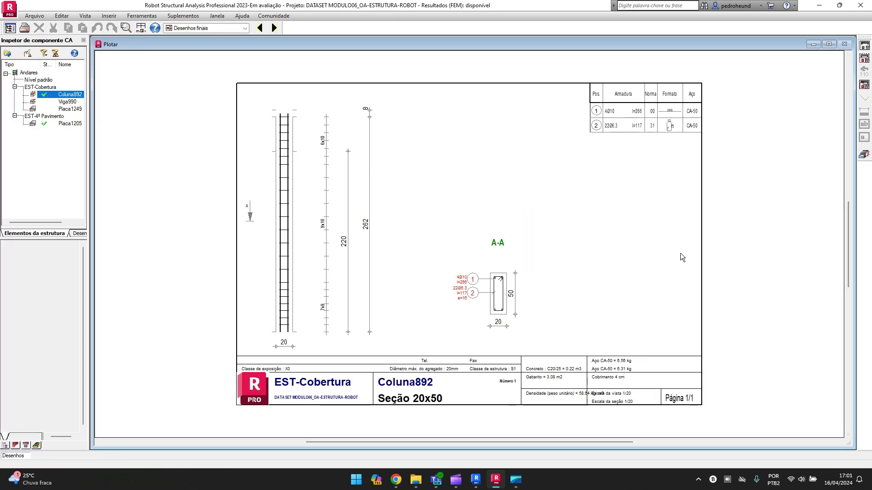
# Examine the column drawing's elevation, stirrup spacing, section A-A and reinforcement table.
pyautogui.scroll(2, 298, 245)
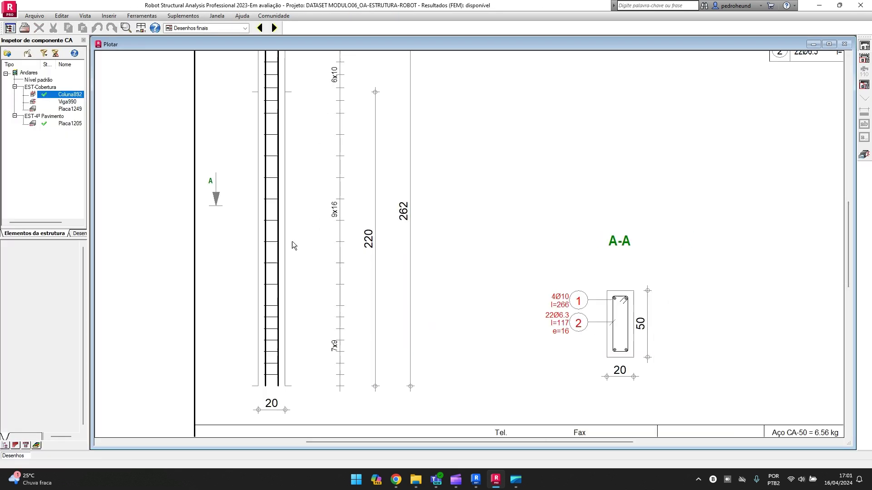
pyautogui.scroll(-1, 292, 241)
pyautogui.scroll(-1, 655, 163)
pyautogui.scroll(2, 747, 88)
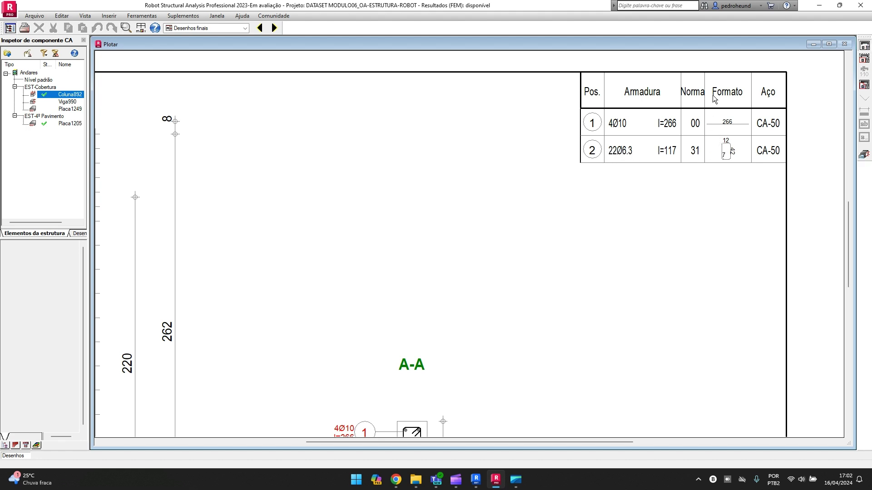
pyautogui.scroll(-2, 736, 136)
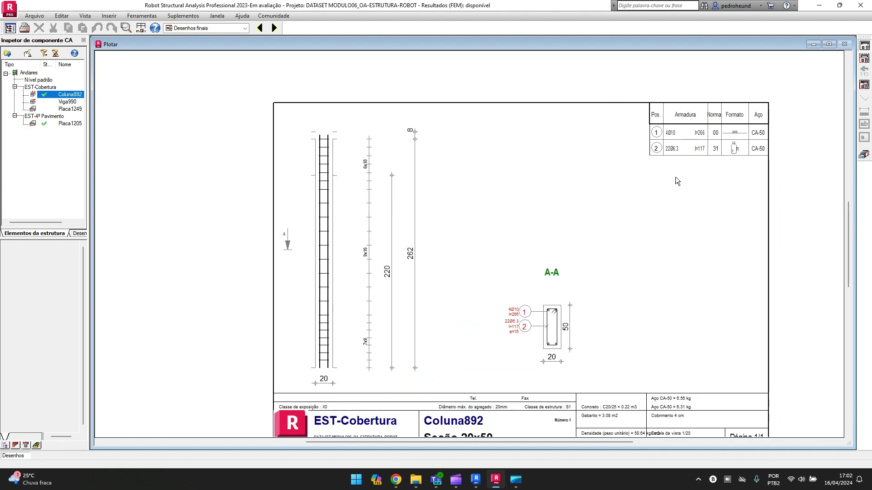
pyautogui.scroll(3, 317, 311)
pyautogui.scroll(-4, 318, 313)
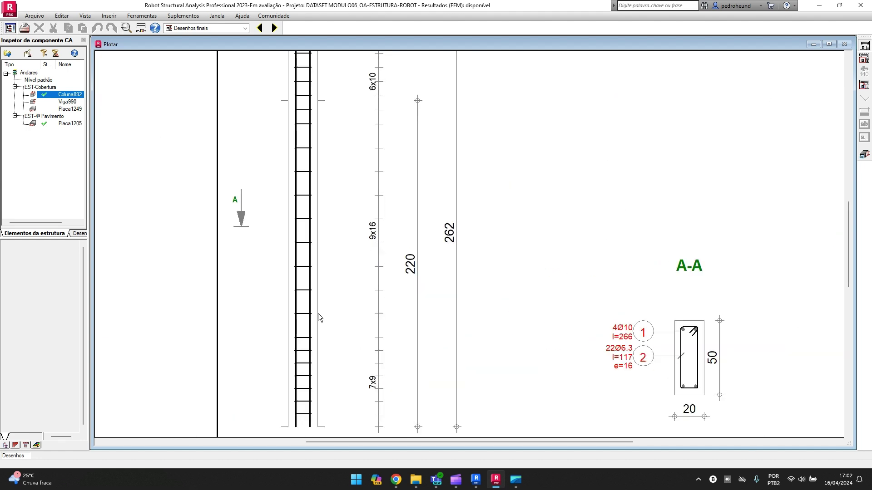
pyautogui.scroll(1, 447, 315)
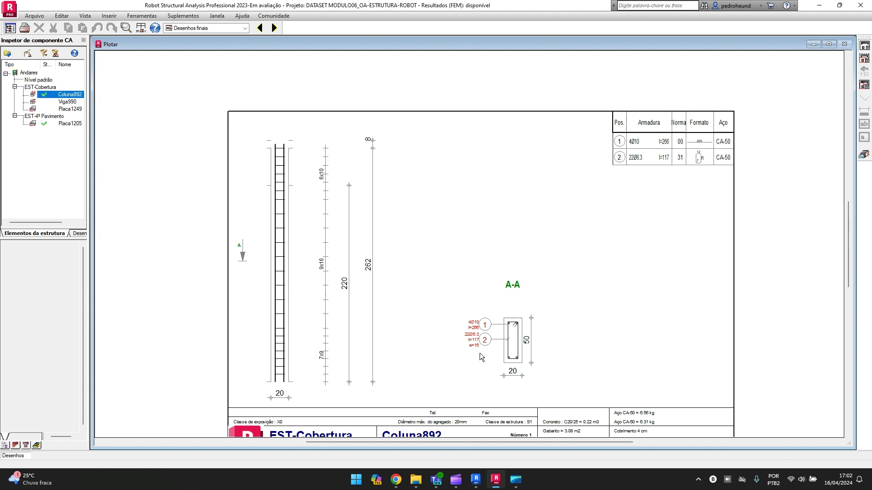
pyautogui.scroll(-1, 450, 293)
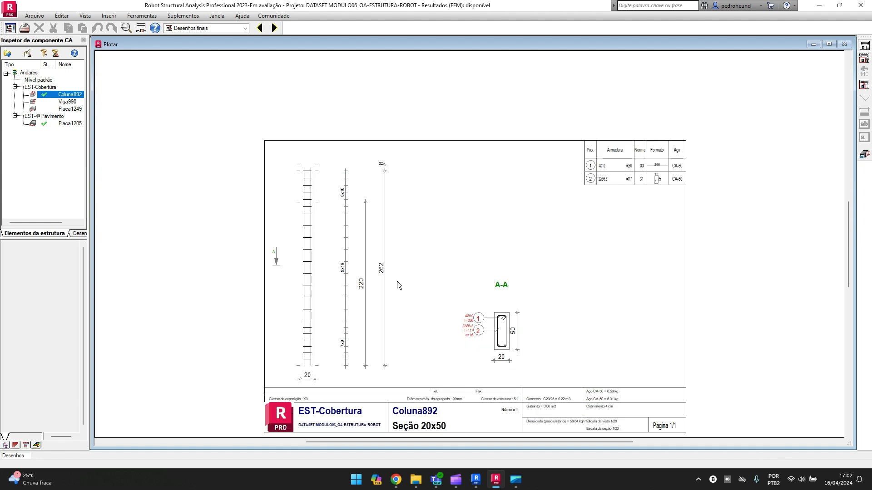
# Check the options for saving the column drawing as DXF and printing it to PDF, cancelling both dialogs.
pyautogui.click(35, 16)
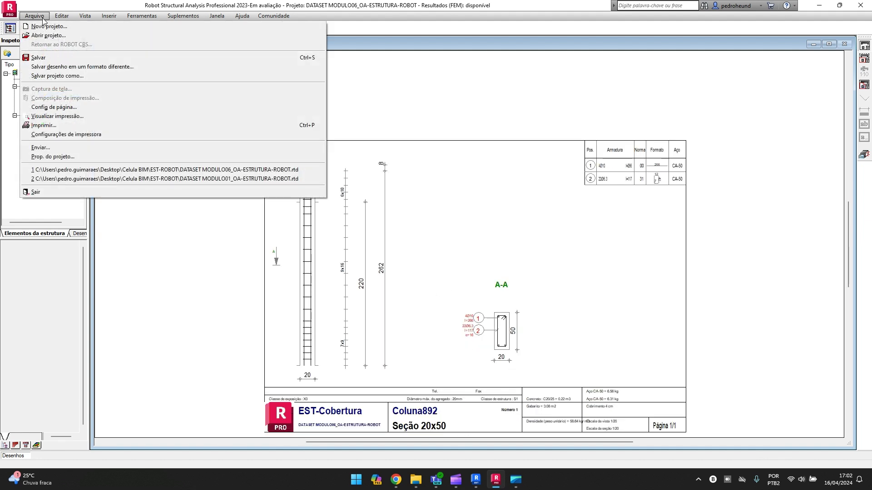
pyautogui.click(67, 68)
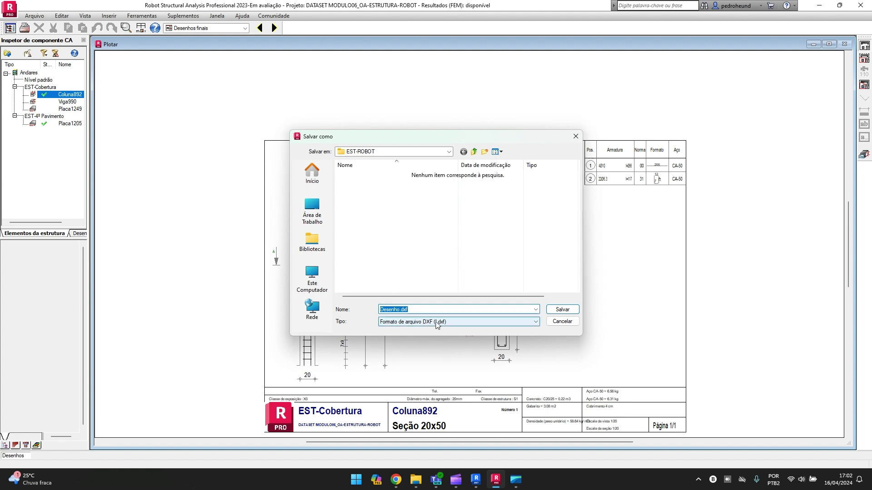
pyautogui.click(549, 322)
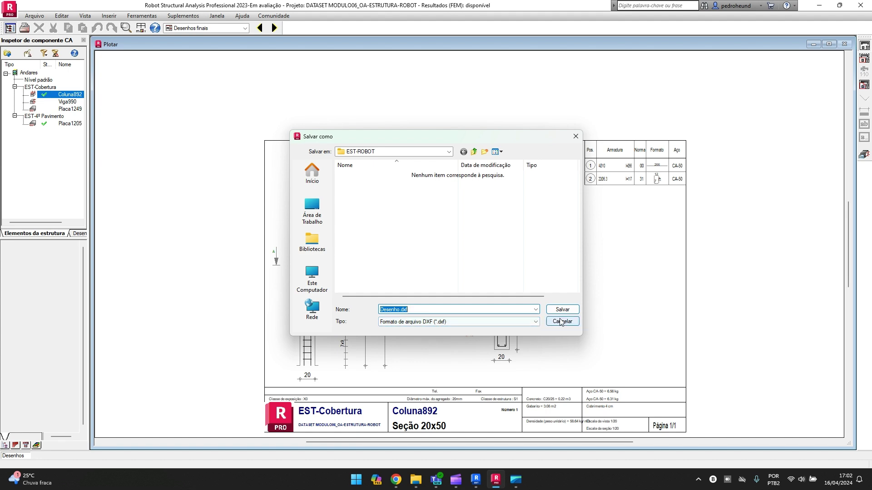
pyautogui.click(25, 28)
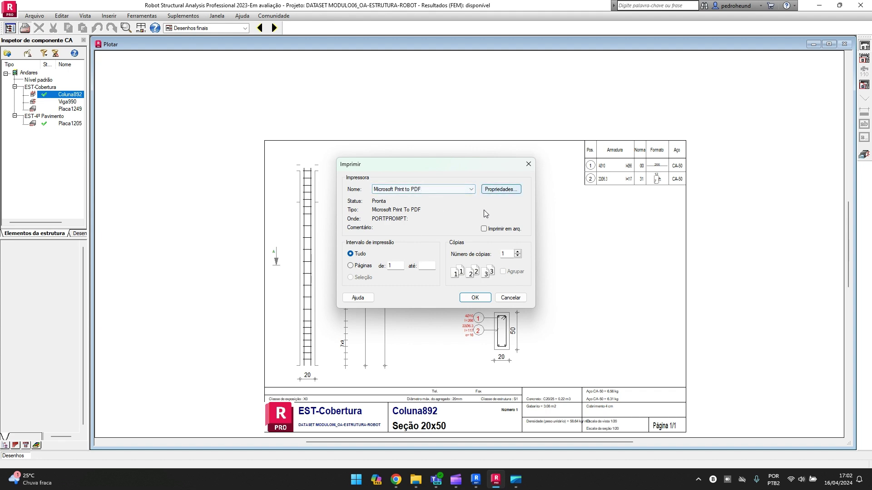
pyautogui.click(509, 298)
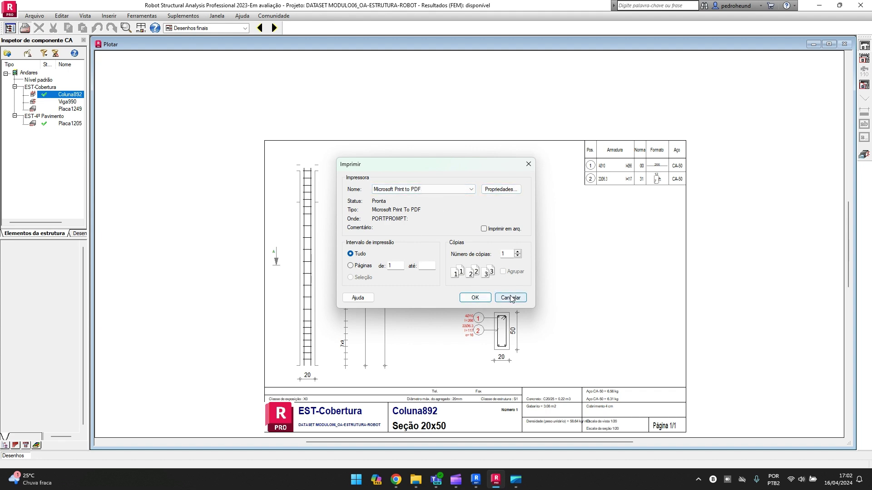
# Switch from the final drawings back to the Armadura fornecida layout of the concrete design.
pyautogui.click(242, 29)
pyautogui.click(195, 37)
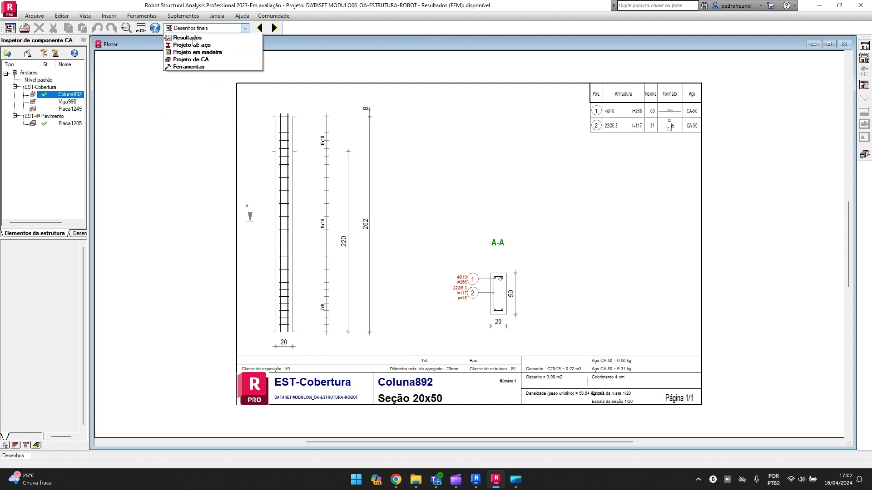
pyautogui.click(198, 88)
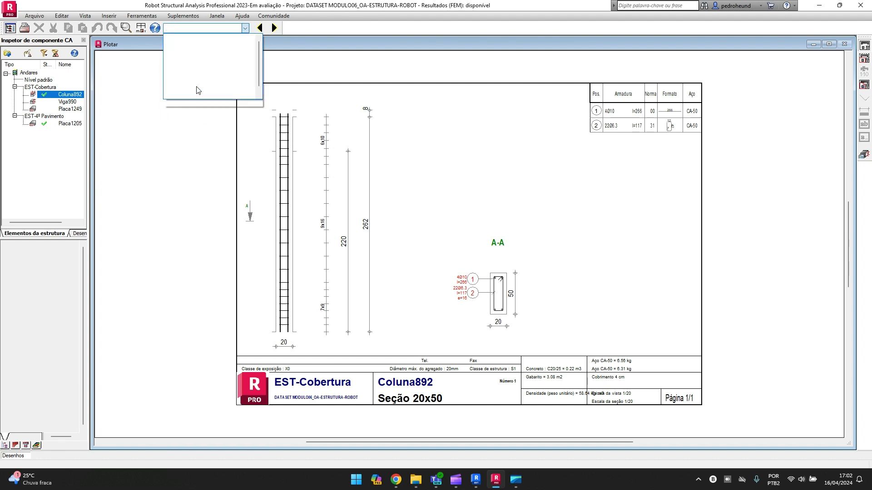
pyautogui.click(202, 111)
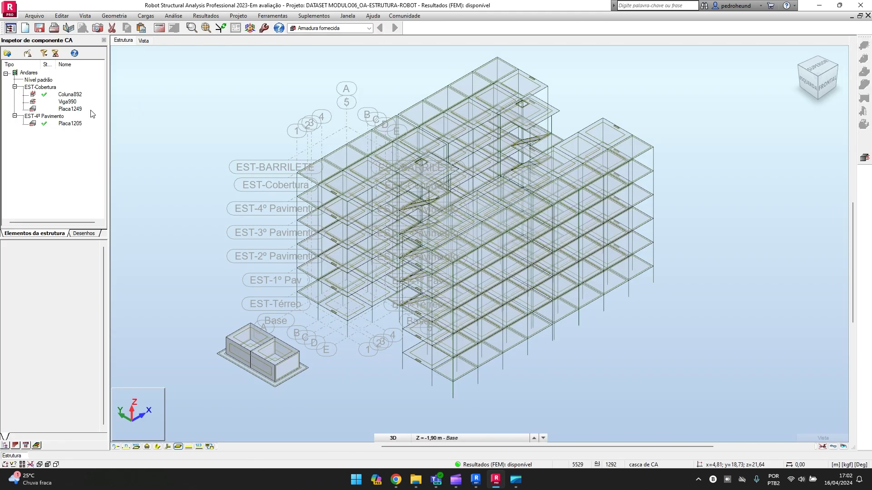
# Open the reinforcement of beam Viga990 on EST-Cobertura and generate its final drawing.
pyautogui.click(69, 94)
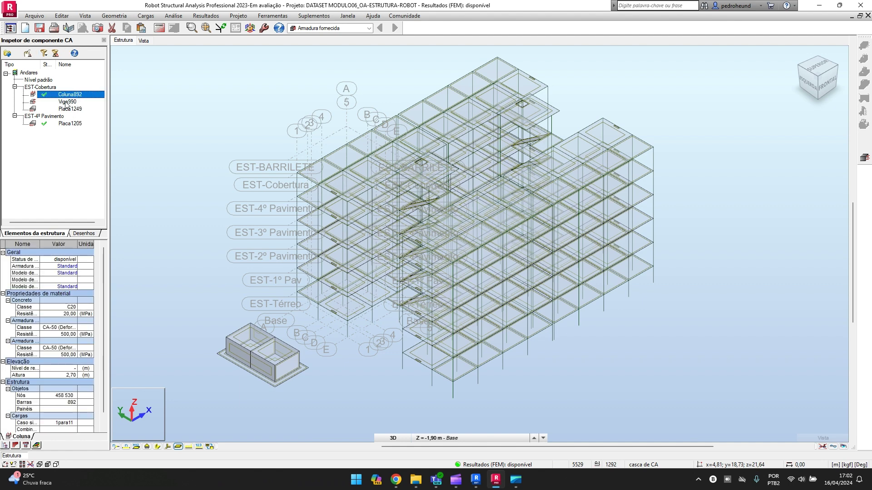
pyautogui.click(66, 102)
pyautogui.doubleClick(66, 102)
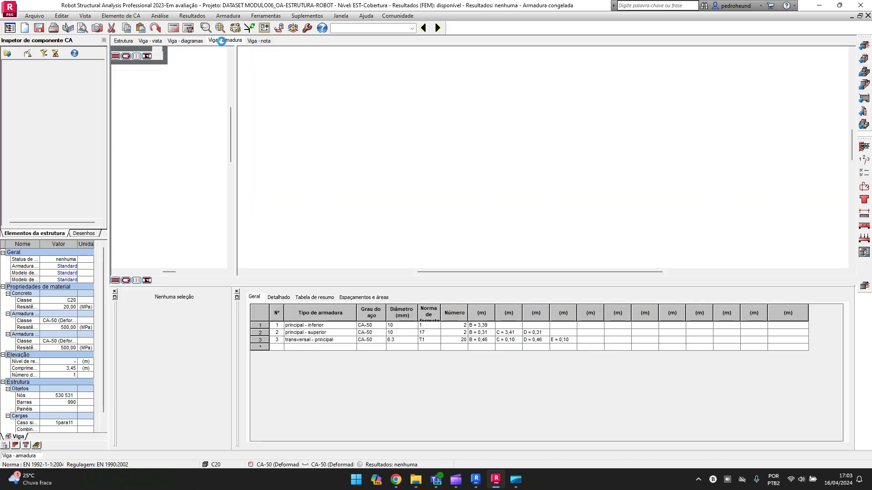
pyautogui.scroll(3, 573, 141)
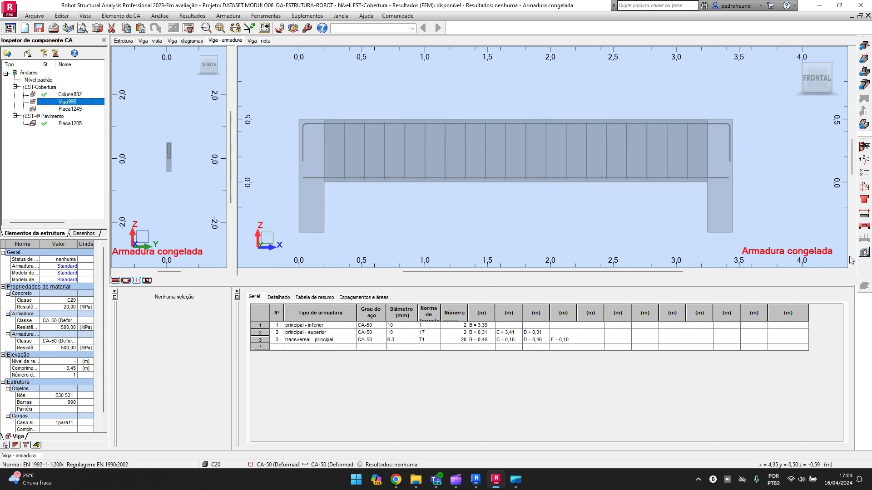
pyautogui.click(865, 253)
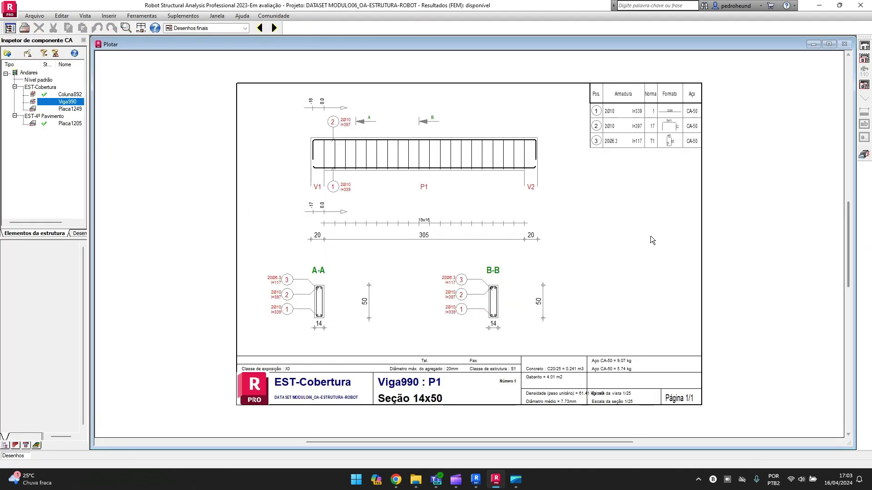
# Examine the Viga990 drawing's elevation, sections A-A and B-B, and the available drawing save formats command.
pyautogui.scroll(1, 513, 225)
pyautogui.scroll(1, 500, 226)
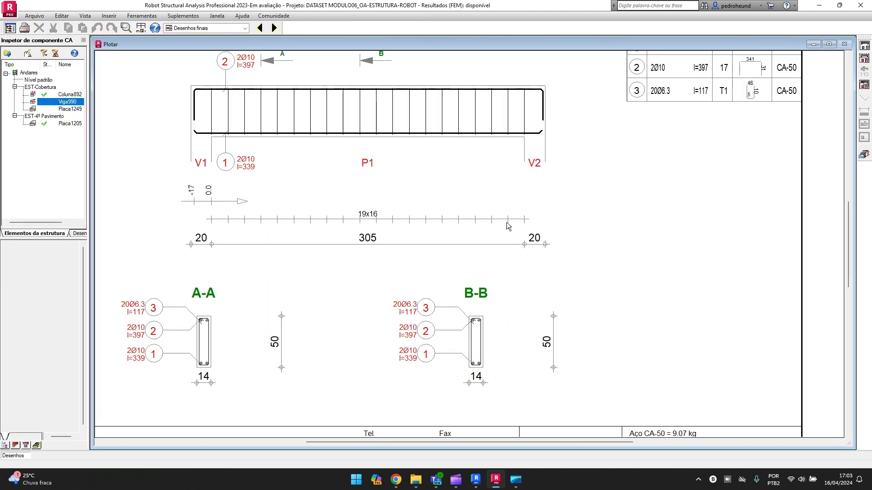
pyautogui.scroll(-1, 506, 222)
pyautogui.scroll(1, 291, 141)
pyautogui.scroll(-1, 470, 154)
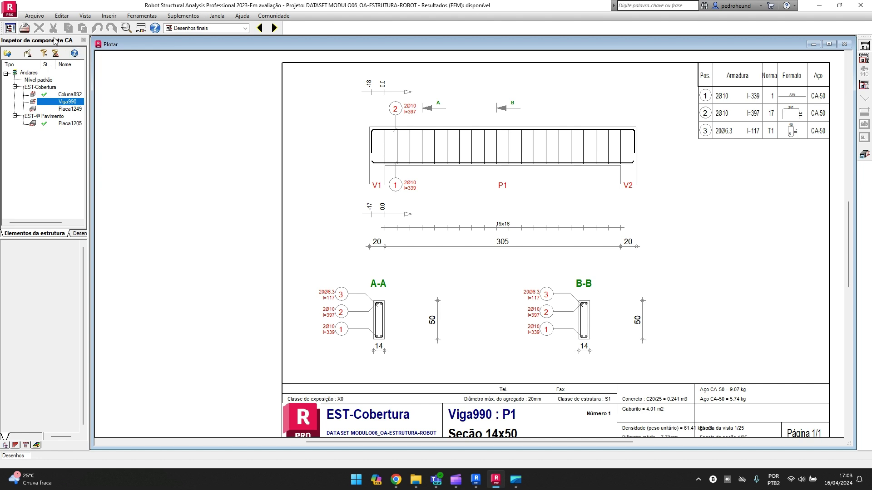
pyautogui.click(34, 16)
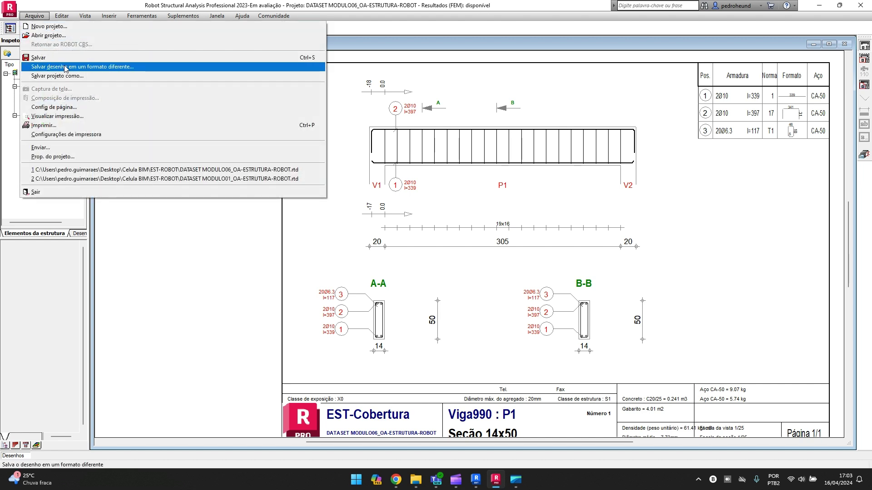
pyautogui.click(37, 15)
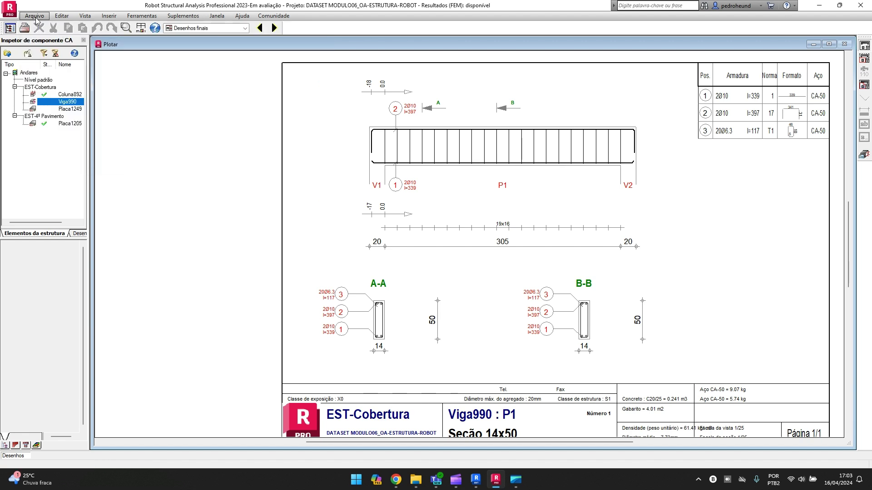
# Open slab Placa1205 on EST-4º Pavimento in the Laje - armadura layout and generate its final drawings.
pyautogui.doubleClick(66, 123)
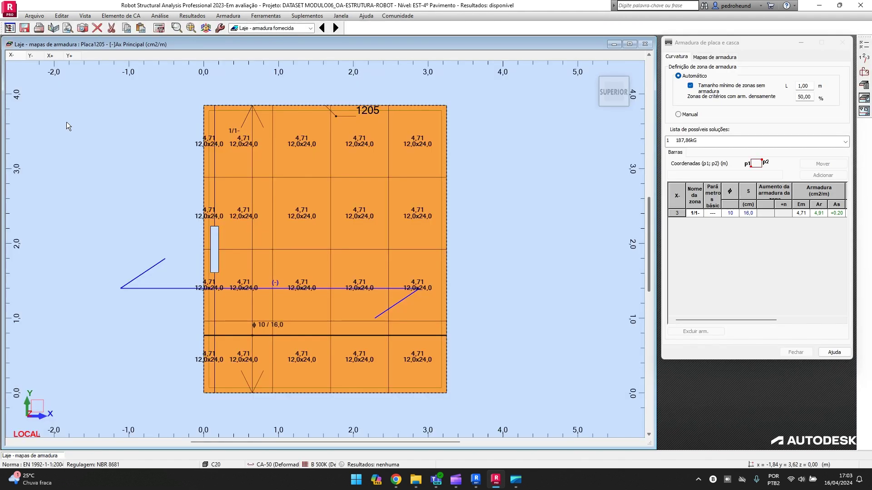
pyautogui.click(253, 28)
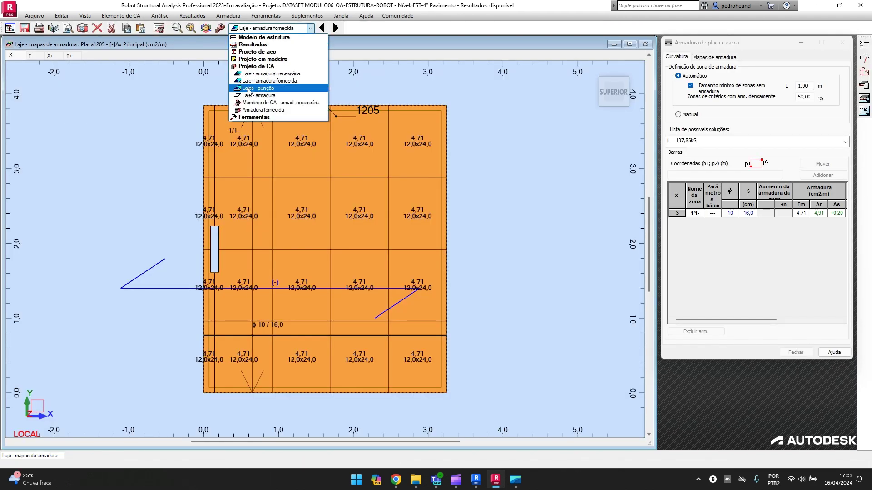
pyautogui.click(250, 96)
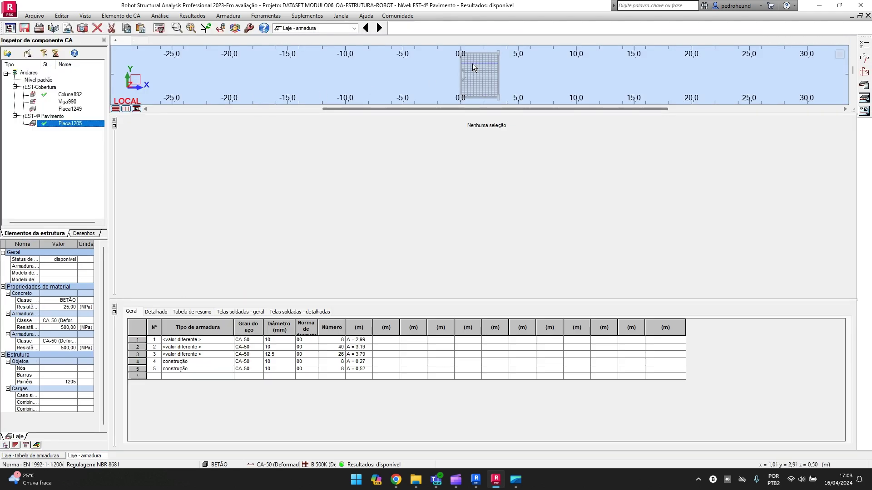
pyautogui.scroll(-7, 491, 66)
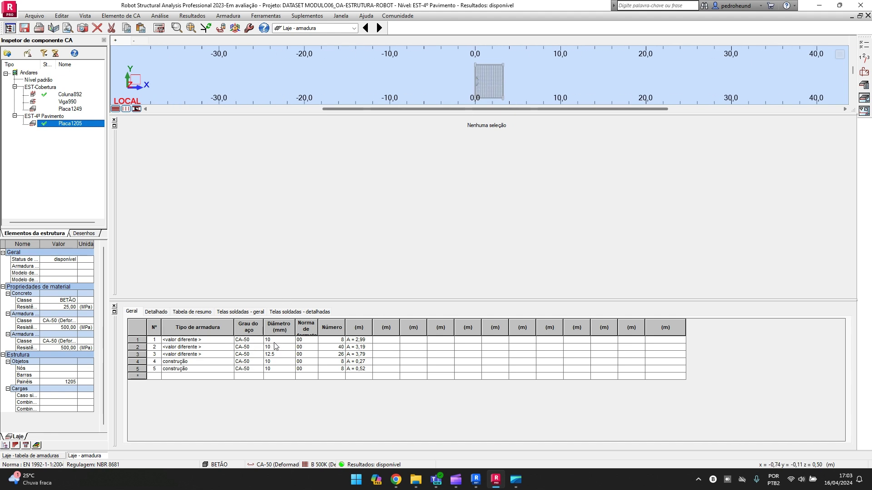
pyautogui.click(864, 98)
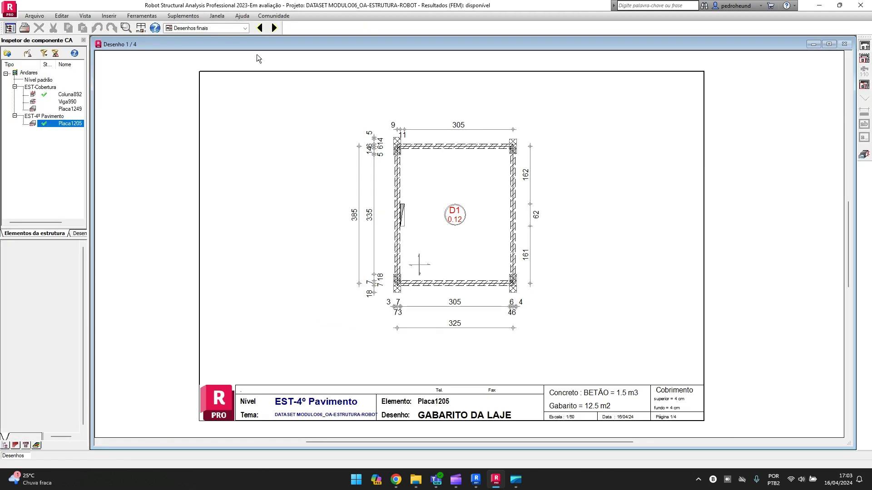
# Page through the remaining Placa1205 drawings and examine the lower reinforcement, upper reinforcement and reinforcement quantity sheets.
pyautogui.click(274, 29)
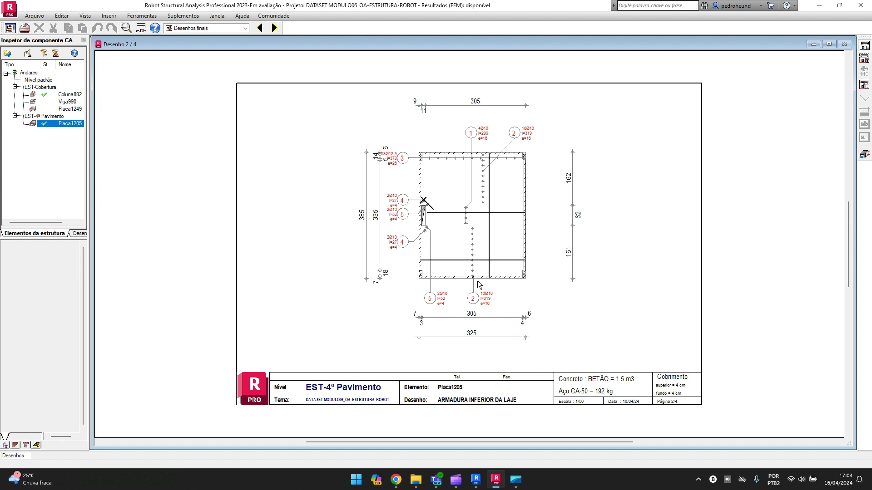
pyautogui.click(274, 28)
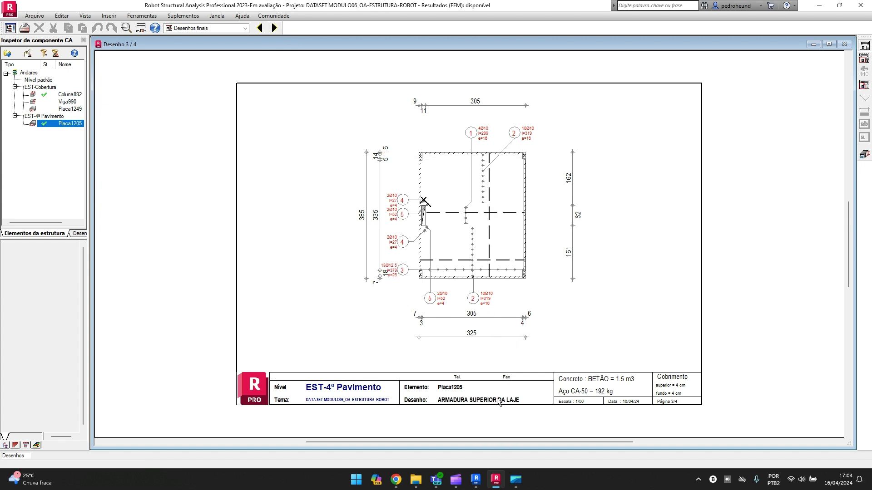
pyautogui.click(274, 28)
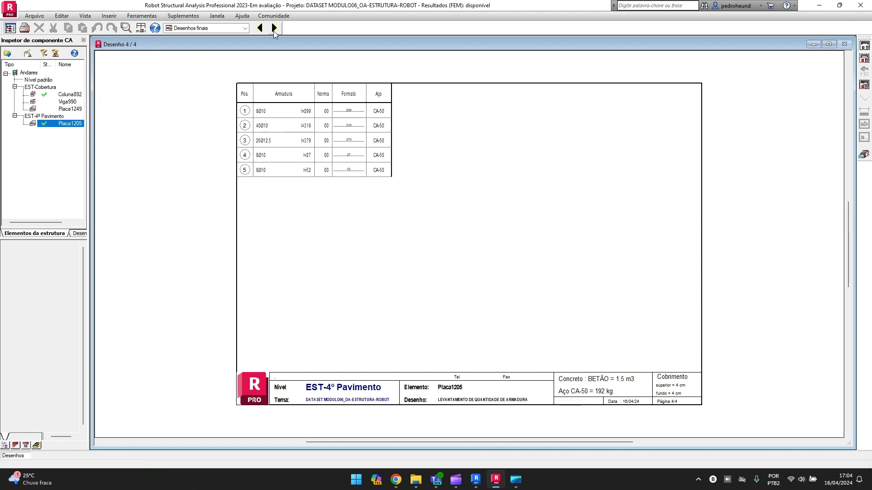
pyautogui.scroll(3, 273, 124)
pyautogui.scroll(-3, 278, 125)
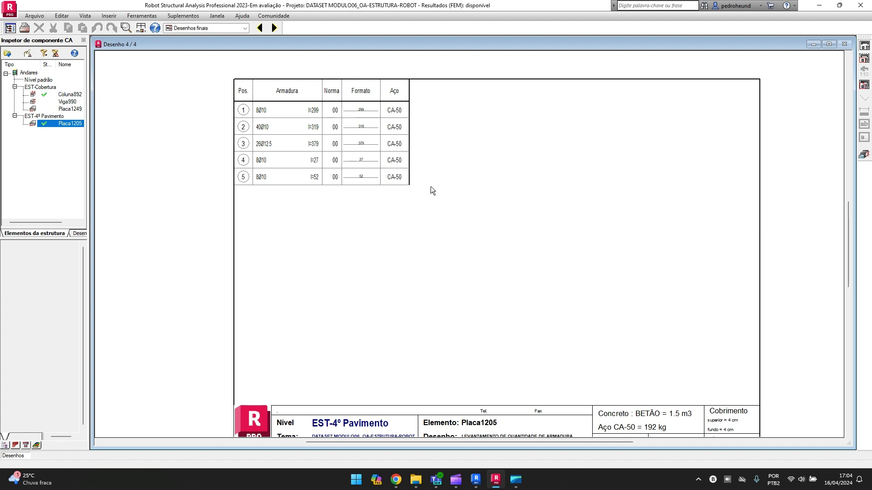
pyautogui.scroll(-1, 433, 188)
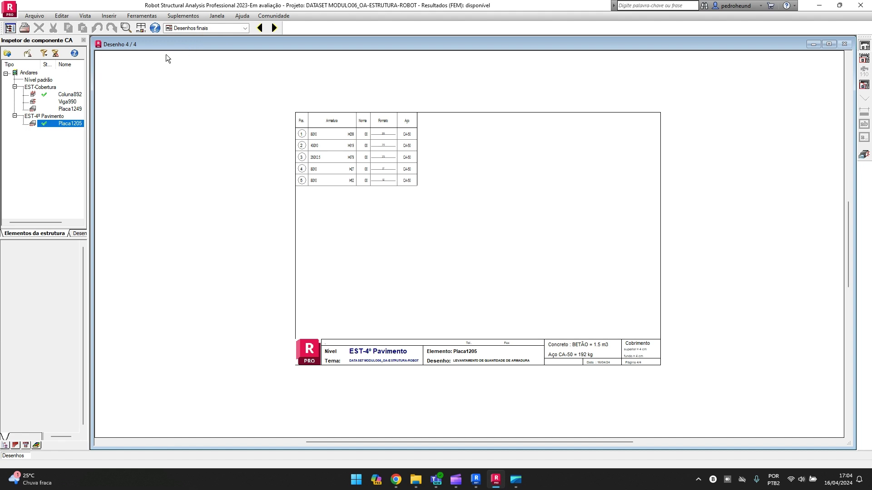
# Review the print settings for the slab drawings and the command for saving a drawing in a different format.
pyautogui.click(24, 28)
pyautogui.press('Return')
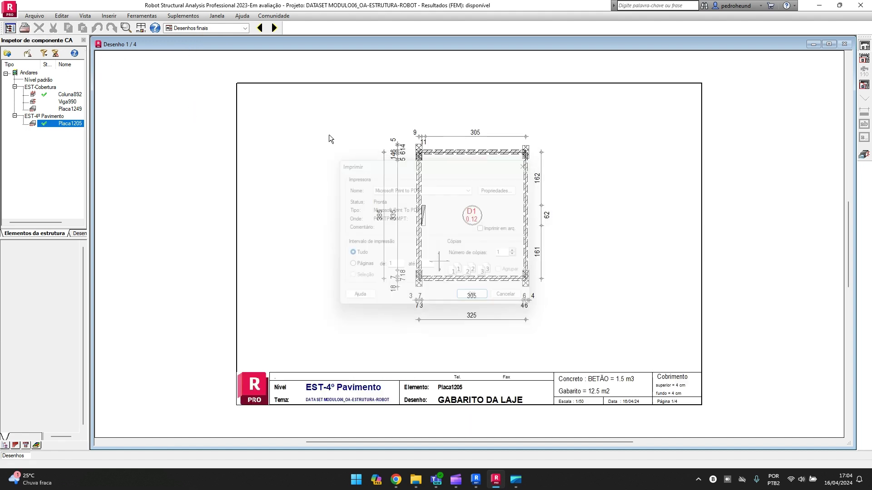
pyautogui.click(35, 15)
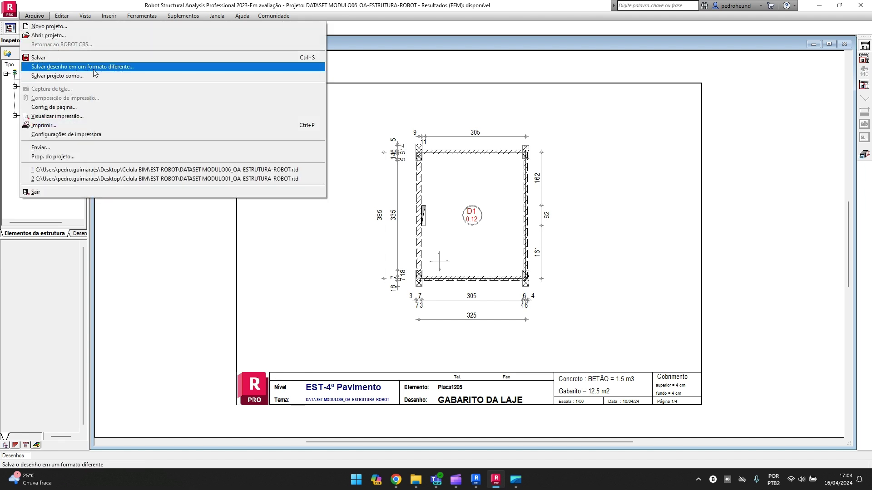
pyautogui.click(451, 59)
# Switch from the final drawings to the structure model's Geometria layout and show the whole building in 3D.
pyautogui.click(213, 28)
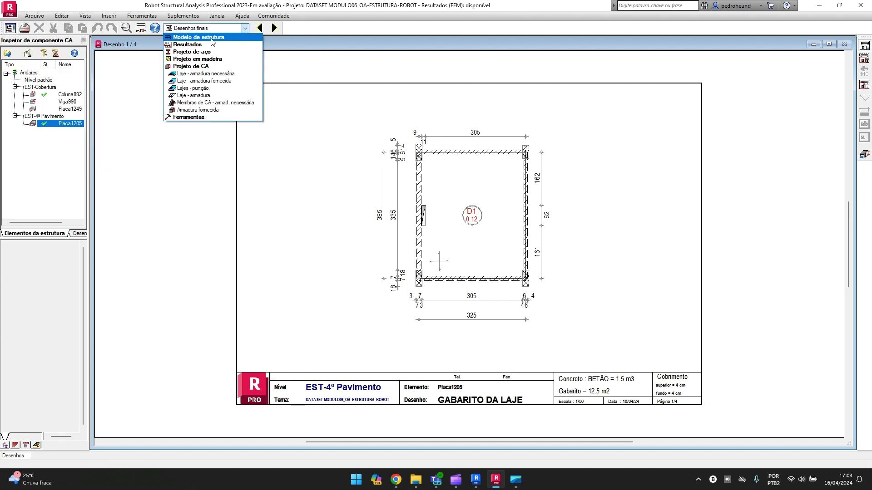
pyautogui.click(197, 37)
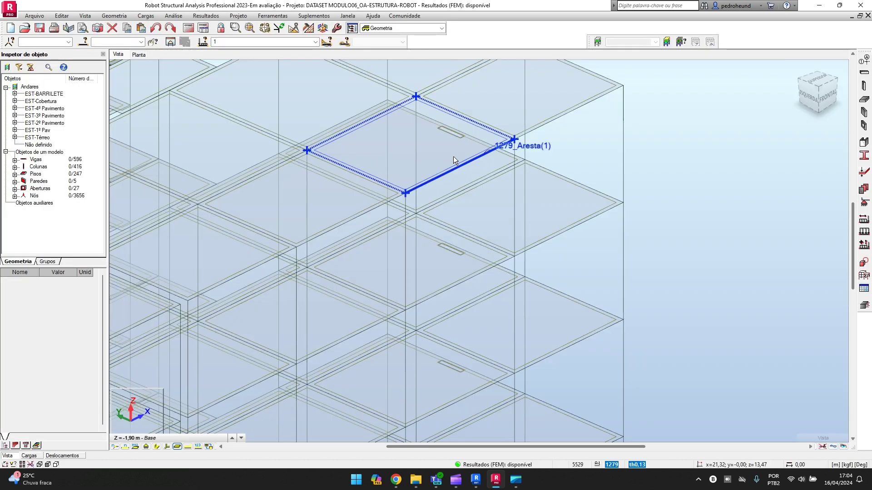
pyautogui.scroll(-6, 451, 159)
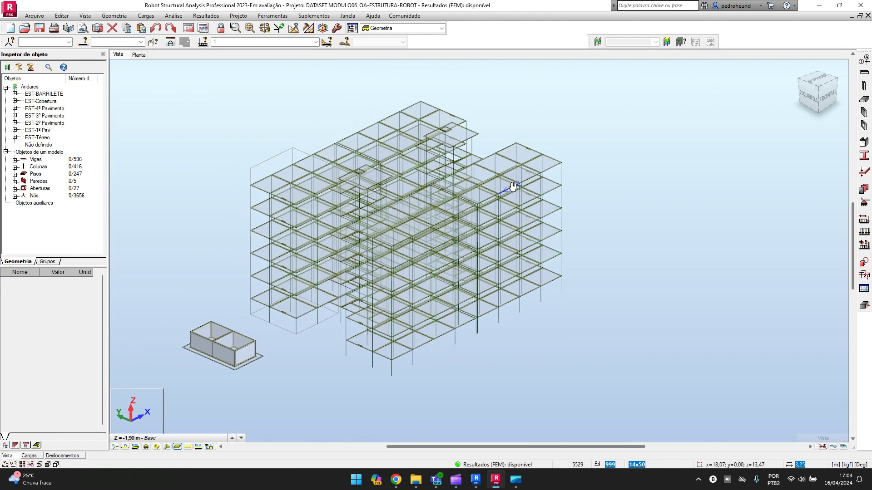
pyautogui.click(819, 89)
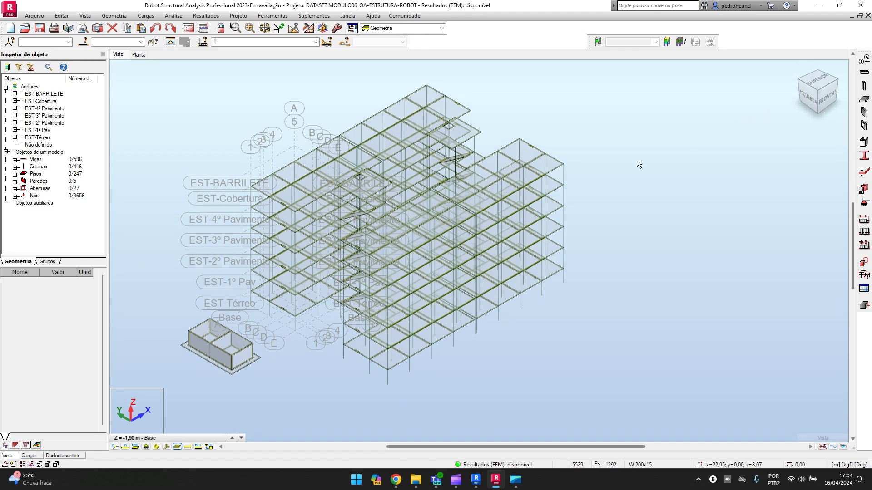
# Review the Autodesk Revit integration options for sending or updating the model, and close them without sending.
pyautogui.click(326, 18)
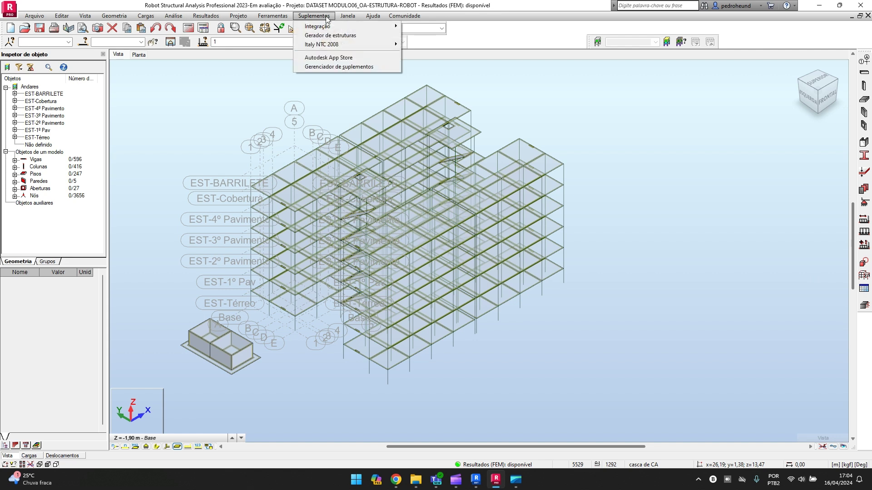
pyautogui.moveTo(329, 25)
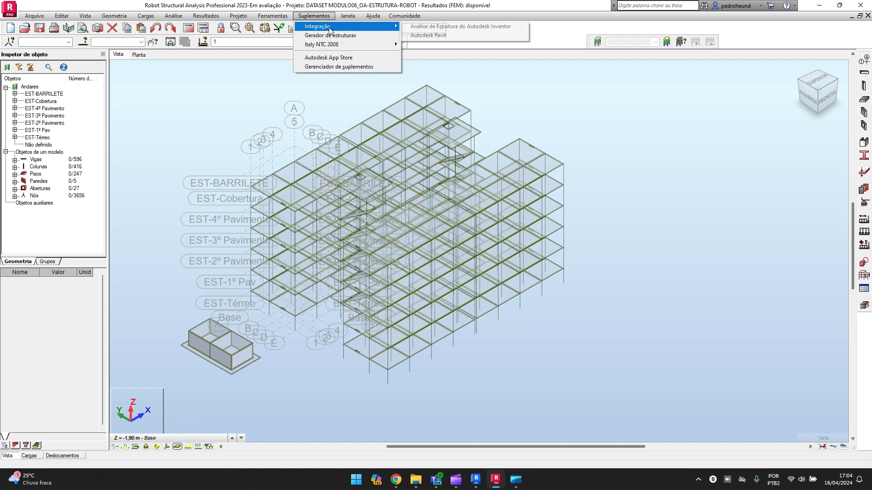
pyautogui.click(429, 35)
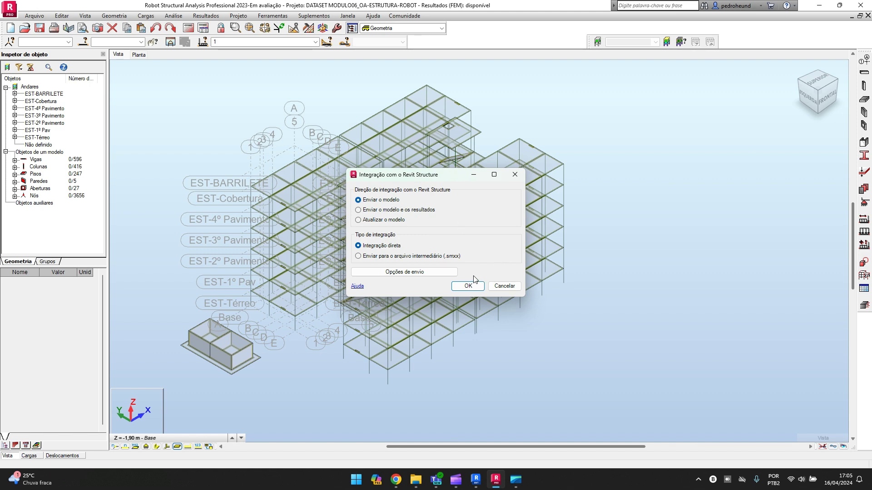
pyautogui.click(498, 287)
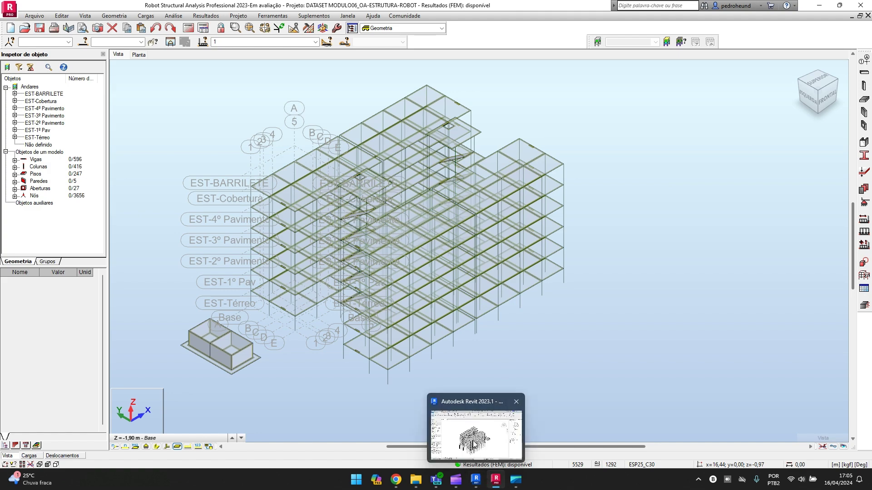
# Switch to Revit and show the whole DATASET MODULO 01_OA-ESTRUTURA-REVIT structure in the 3D view.
pyautogui.click(476, 481)
pyautogui.scroll(3, 454, 401)
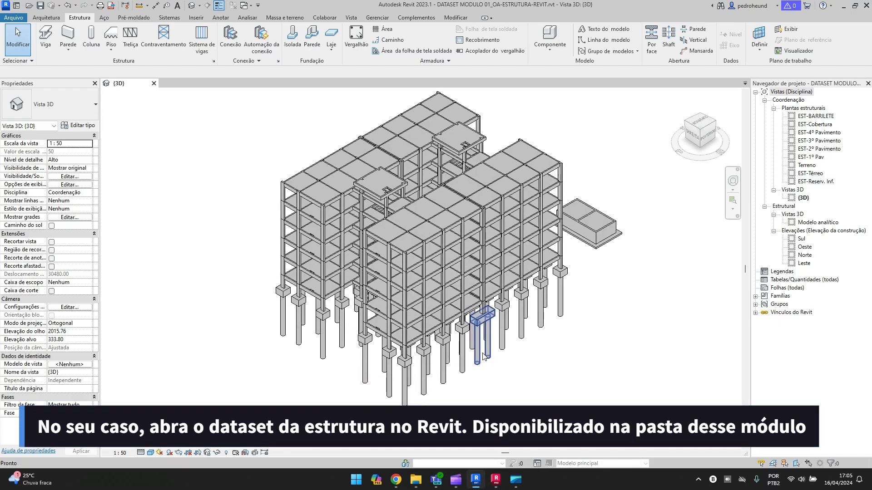
pyautogui.click(687, 140)
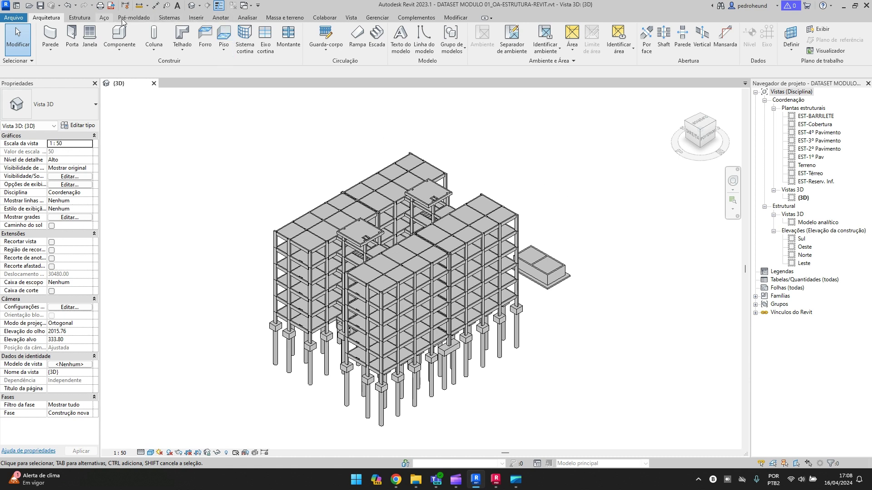
# Examine the analytical automation routines for converting between physical and analytical models, and close them without running one.
pyautogui.click(241, 19)
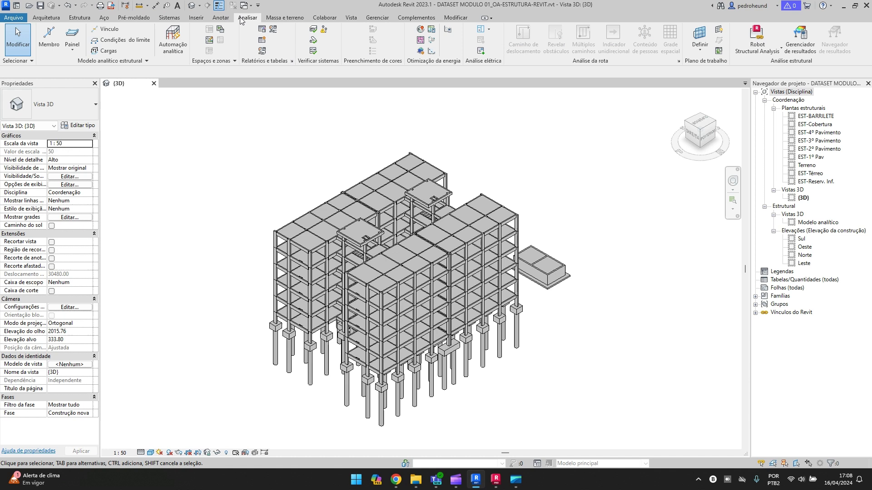
pyautogui.click(172, 45)
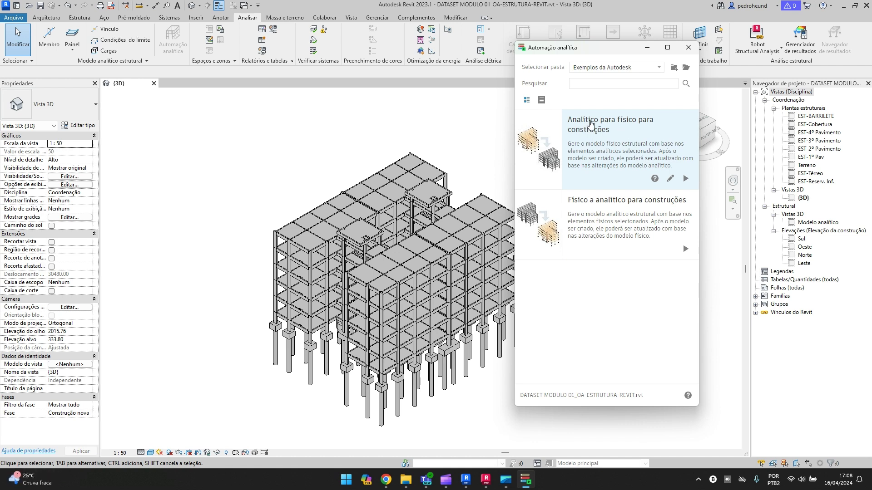
pyautogui.click(688, 47)
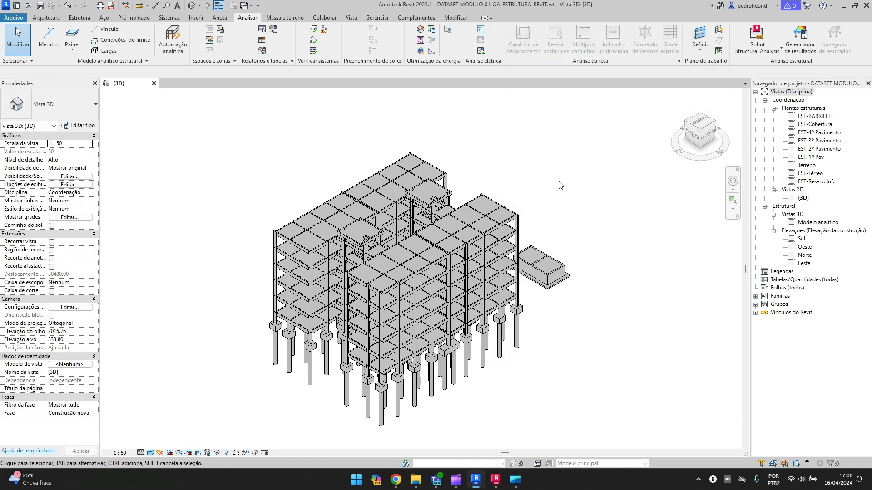
# Compare the Revit structure with the Robot model and locate Revit's Robot Structural Analysis link command.
pyautogui.scroll(2, 476, 305)
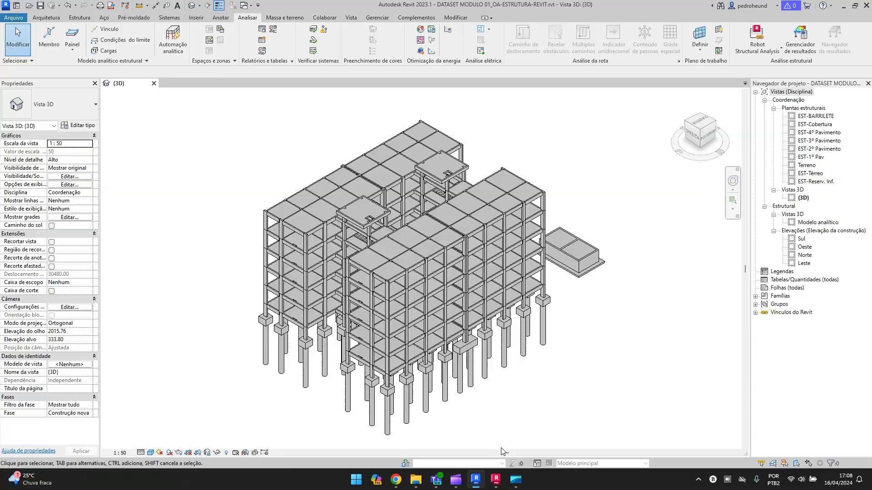
pyautogui.click(495, 480)
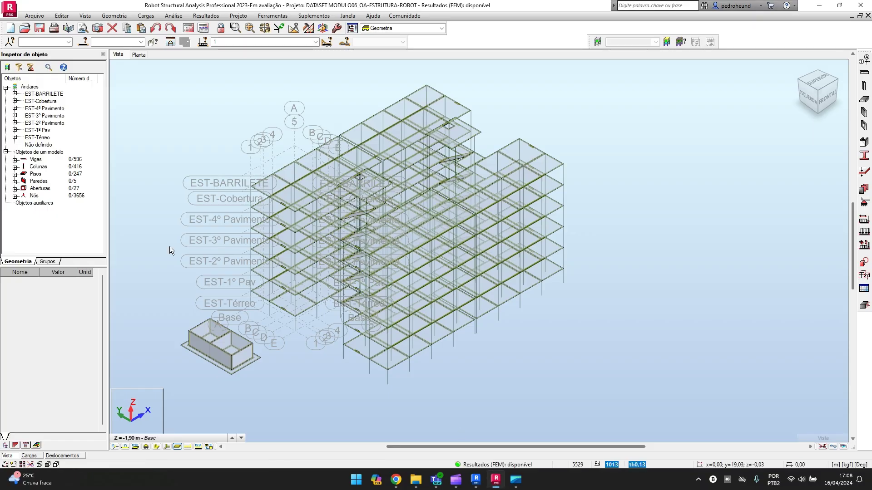
pyautogui.click(475, 479)
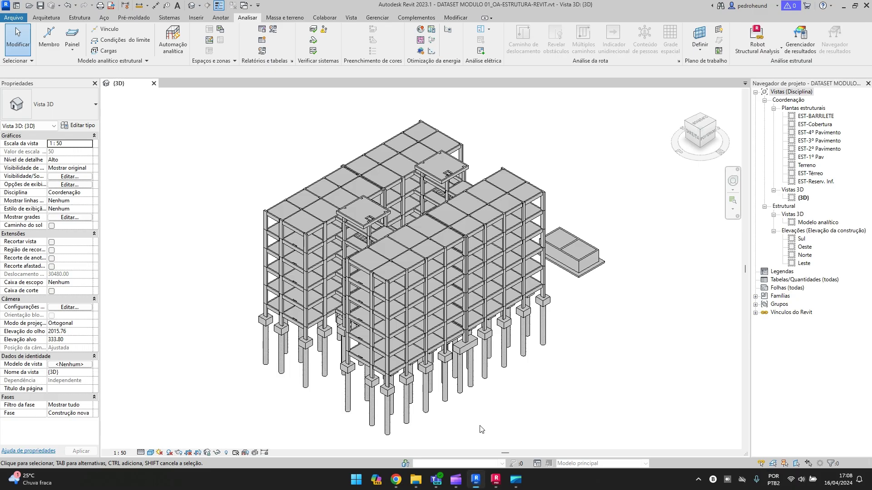
pyautogui.click(756, 55)
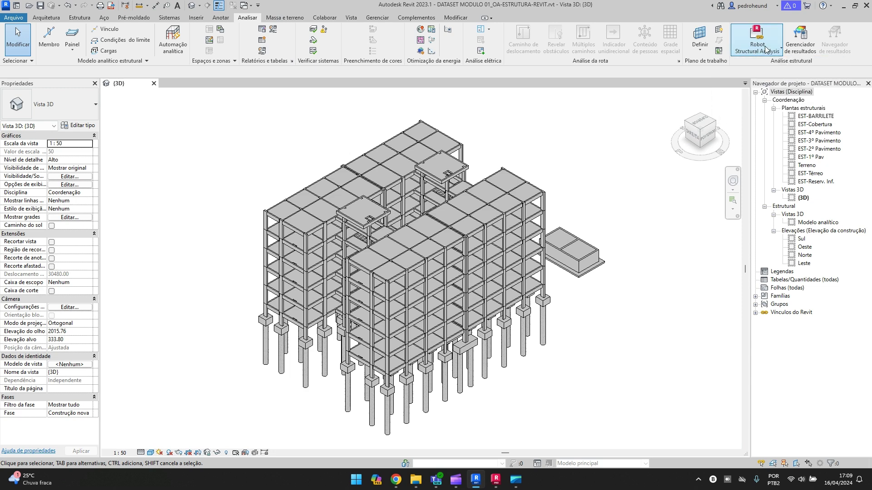
# Temporarily isolate the 14x50 rectangular concrete beam at the outer corner of EST-Cobertura in the 3D view.
pyautogui.scroll(3, 535, 203)
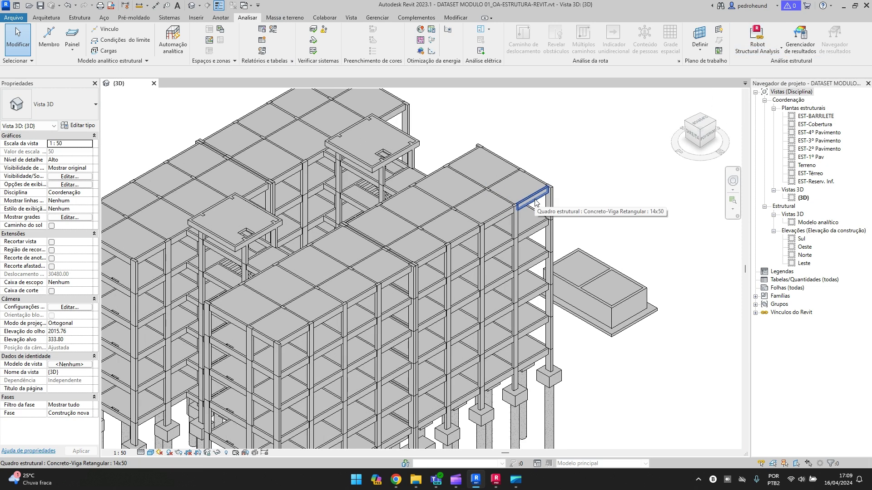
pyautogui.scroll(5, 534, 203)
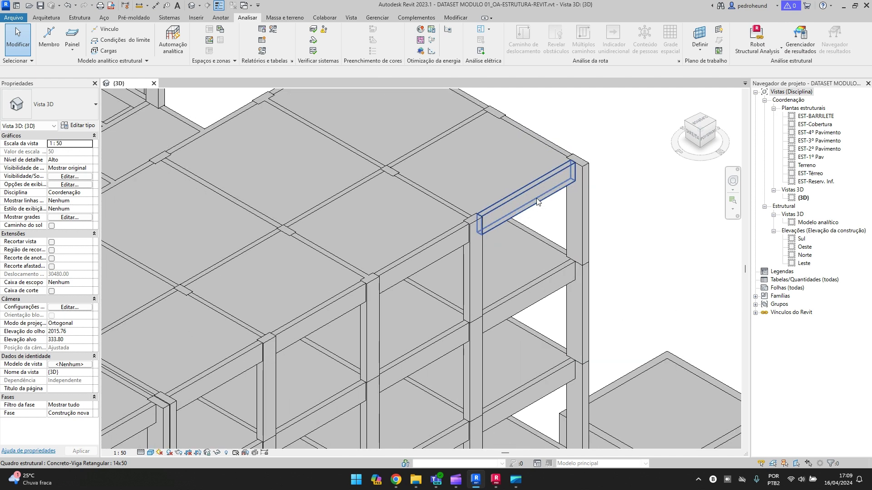
pyautogui.moveTo(536, 198); pyautogui.dragTo(535, 242, button='middle')
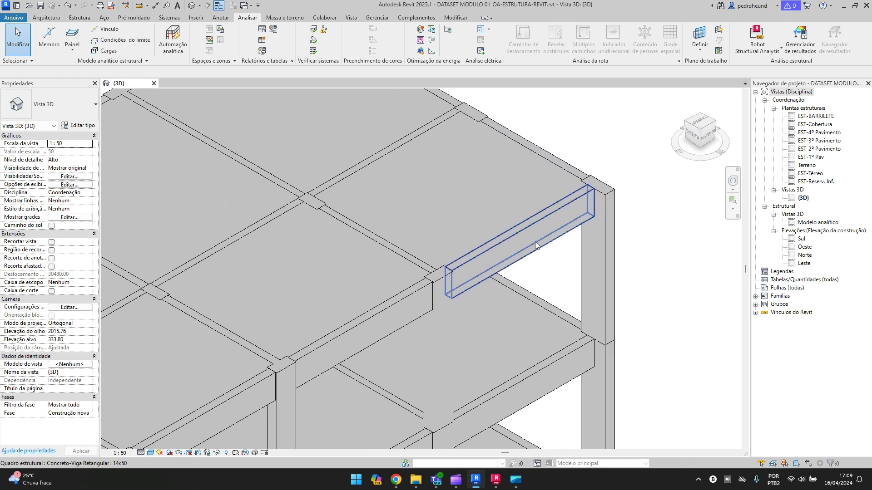
pyautogui.scroll(1, 533, 236)
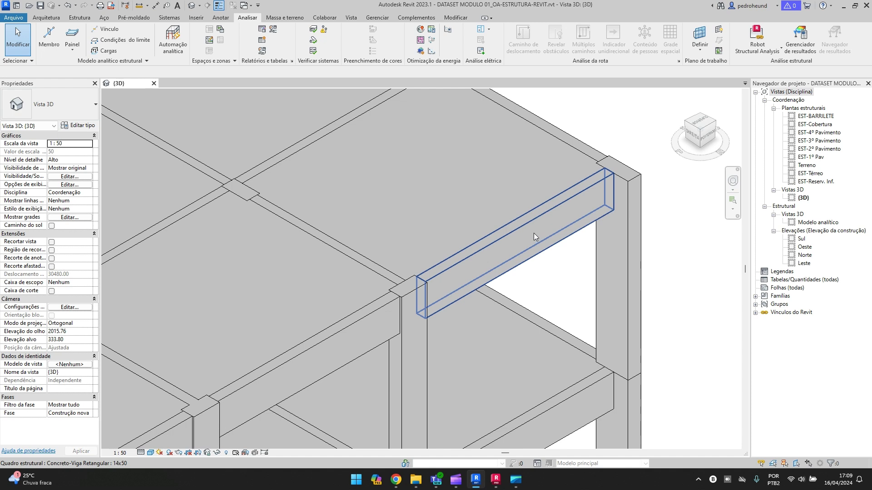
pyautogui.click(533, 233)
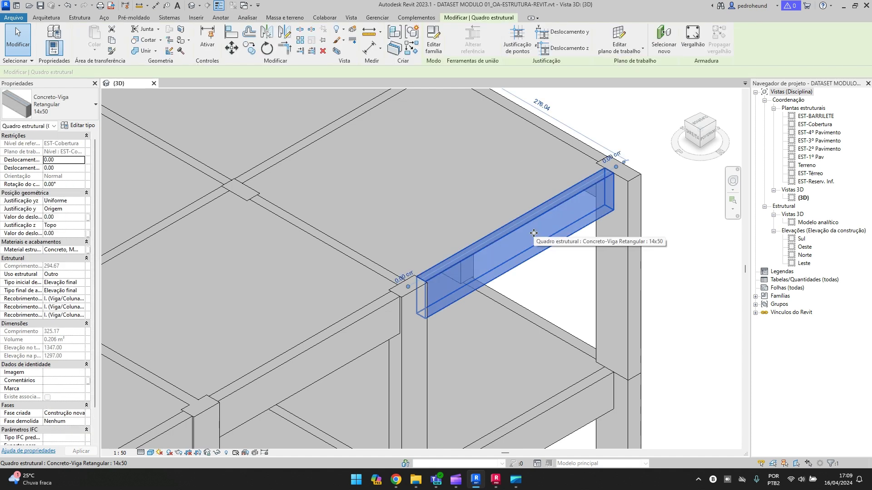
pyautogui.click(218, 453)
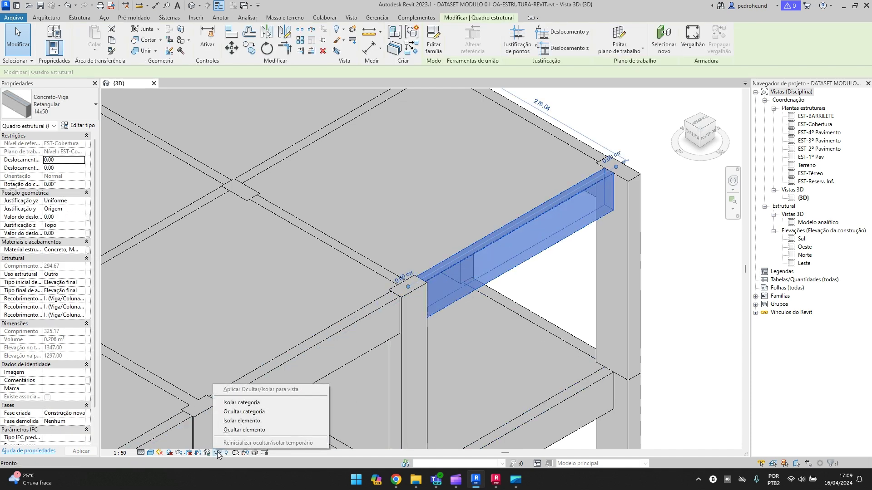
pyautogui.click(237, 421)
pyautogui.click(399, 383)
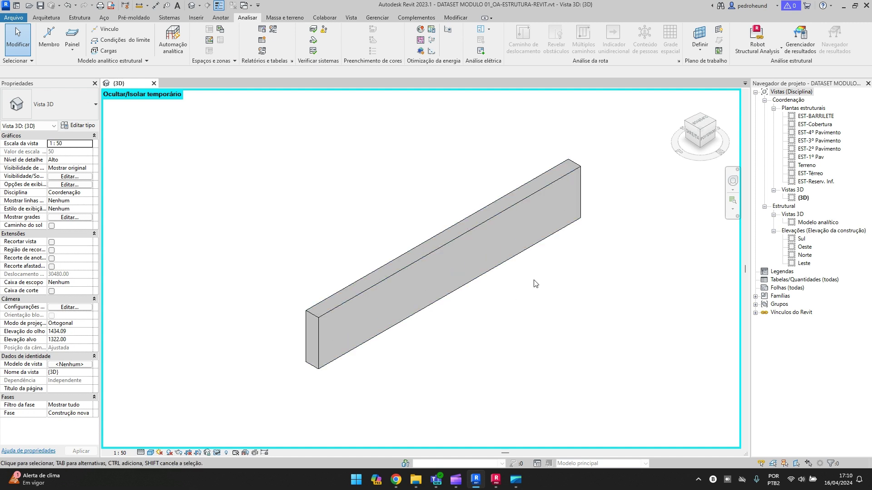
# Start a free-form rebar on the isolated 14x50 beam without saving the project, using the Alinhada (aligned) distribution type.
pyautogui.click(702, 132)
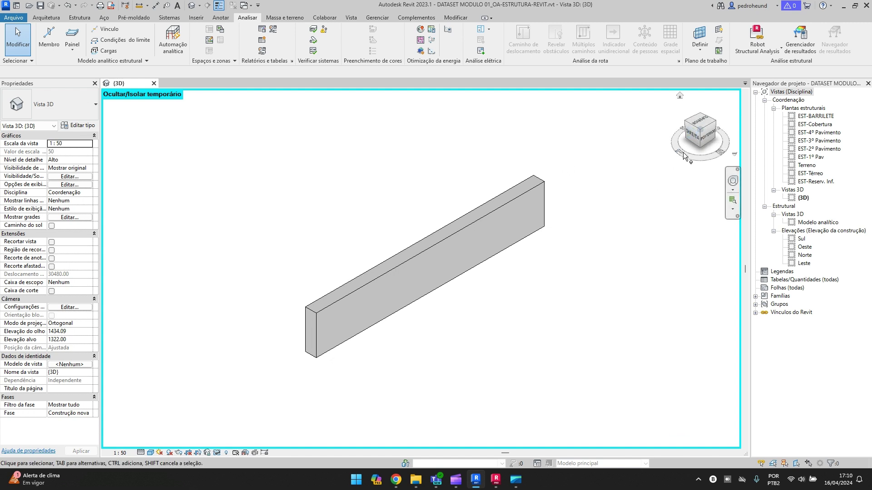
pyautogui.click(467, 239)
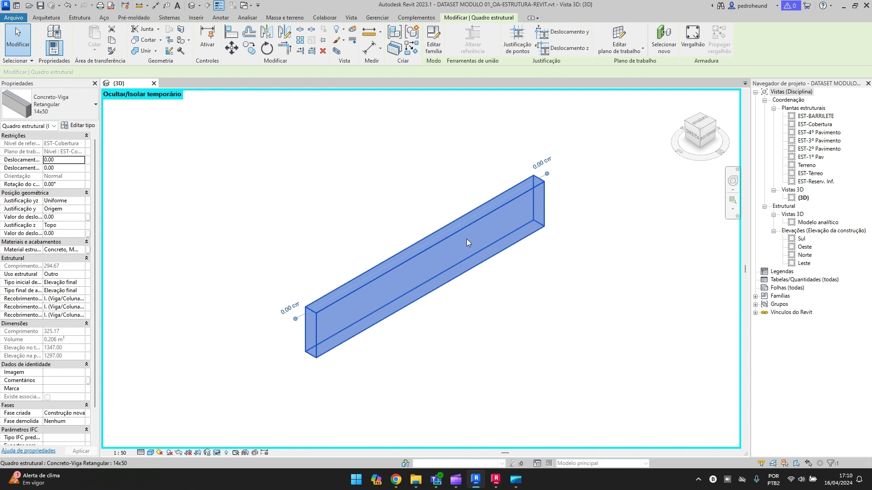
pyautogui.click(693, 39)
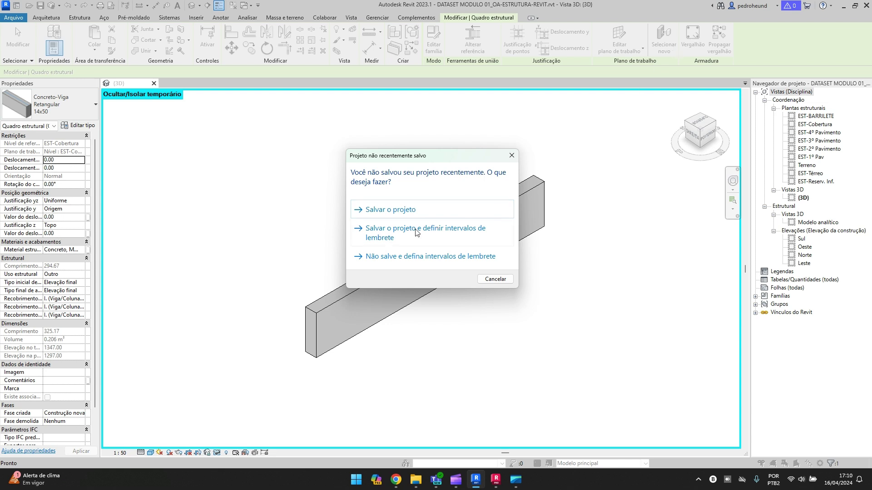
pyautogui.click(493, 281)
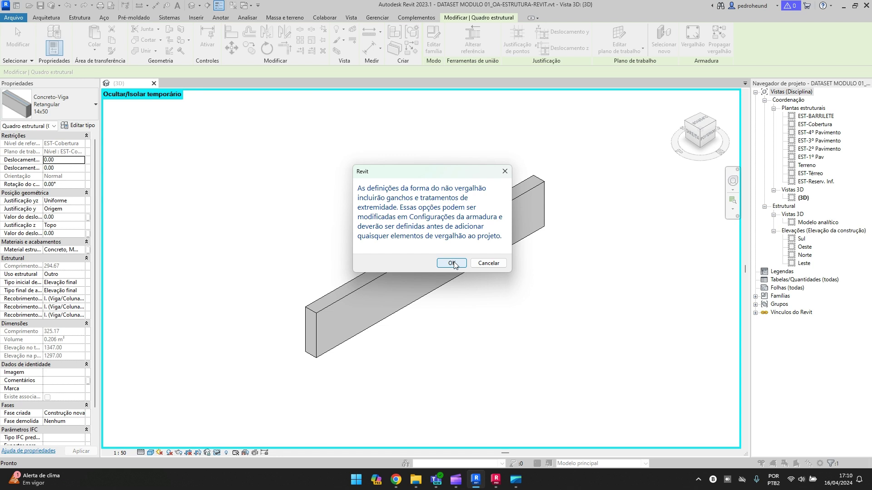
pyautogui.click(452, 263)
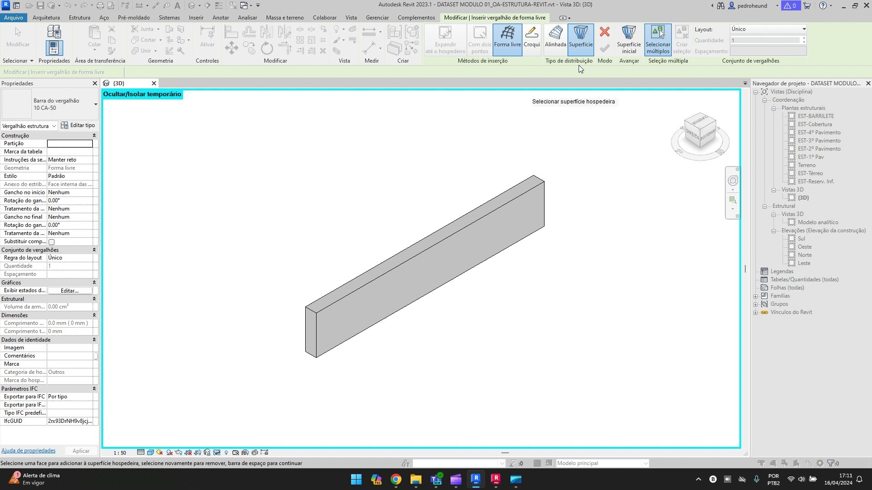
pyautogui.click(561, 50)
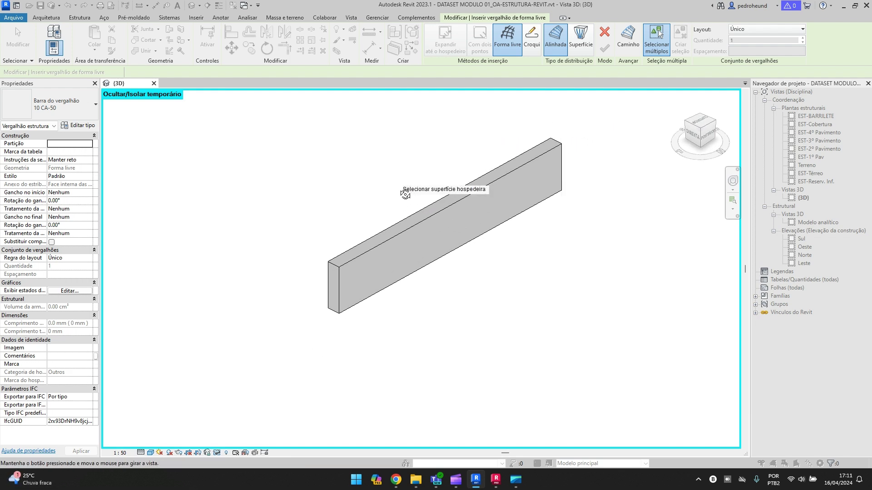
# Select the beam's long side, top and bottom faces as the host surfaces for the free-form rebar.
pyautogui.scroll(2, 383, 256)
pyautogui.click(383, 257)
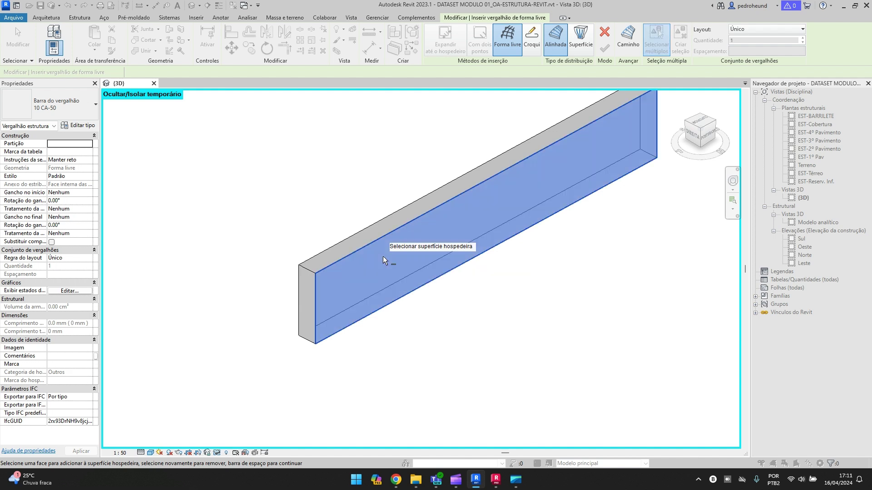
pyautogui.keyDown('shift'); pyautogui.moveTo(383, 255); pyautogui.dragTo(441, 152, button='middle'); pyautogui.keyUp('shift')
pyautogui.click(485, 209)
pyautogui.click(442, 230)
pyautogui.keyDown('shift'); pyautogui.moveTo(443, 231); pyautogui.dragTo(415, 242, button='middle'); pyautogui.keyUp('shift')
pyautogui.moveTo(481, 208); pyautogui.dragTo(492, 249, button='middle')
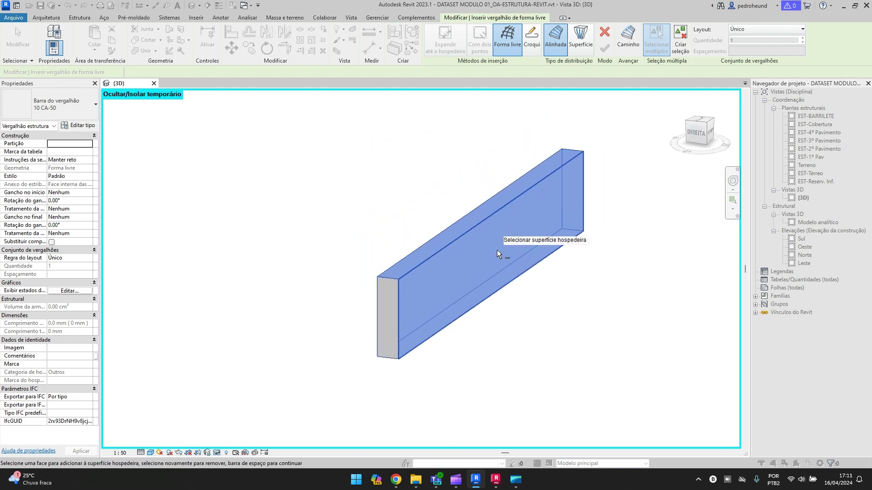
# Use the beam's upper longitudinal edge as the distribution path and finish a single 10 CA-50 closed stirrup.
pyautogui.click(624, 50)
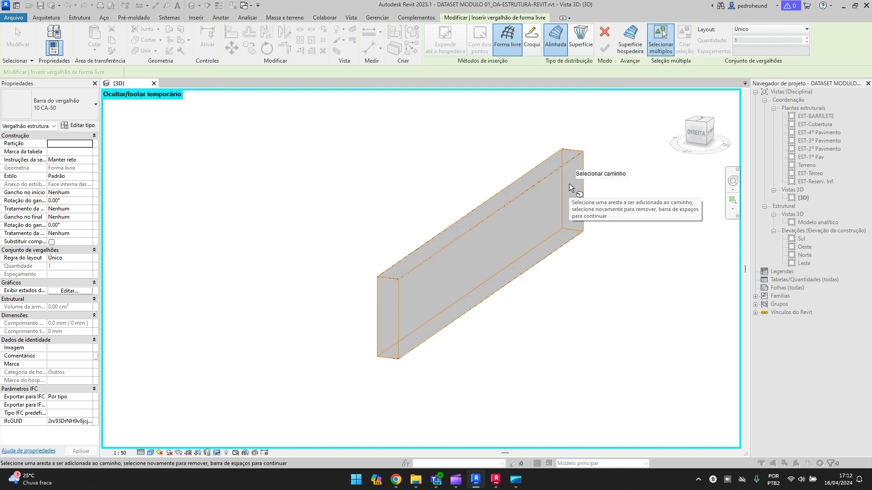
pyautogui.keyDown('shift'); pyautogui.moveTo(457, 199); pyautogui.dragTo(444, 222, button='middle'); pyautogui.keyUp('shift')
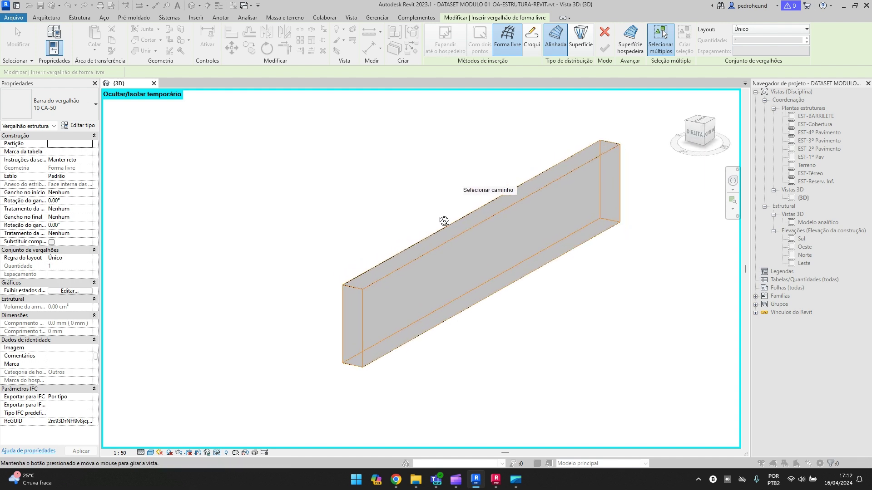
pyautogui.click(472, 231)
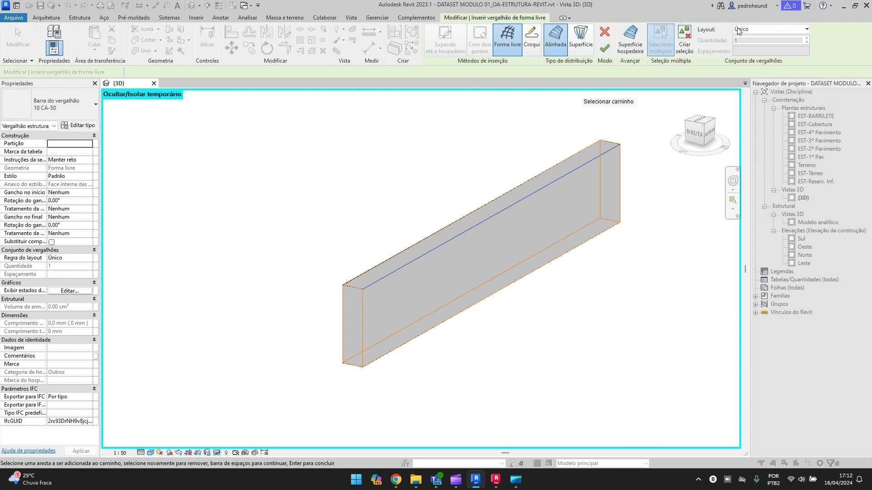
pyautogui.click(606, 51)
pyautogui.rightClick(606, 50)
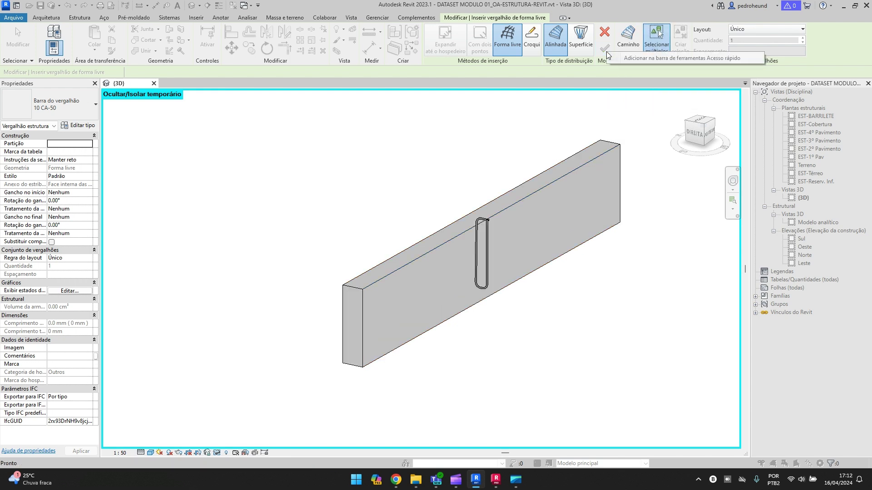
pyautogui.click(586, 95)
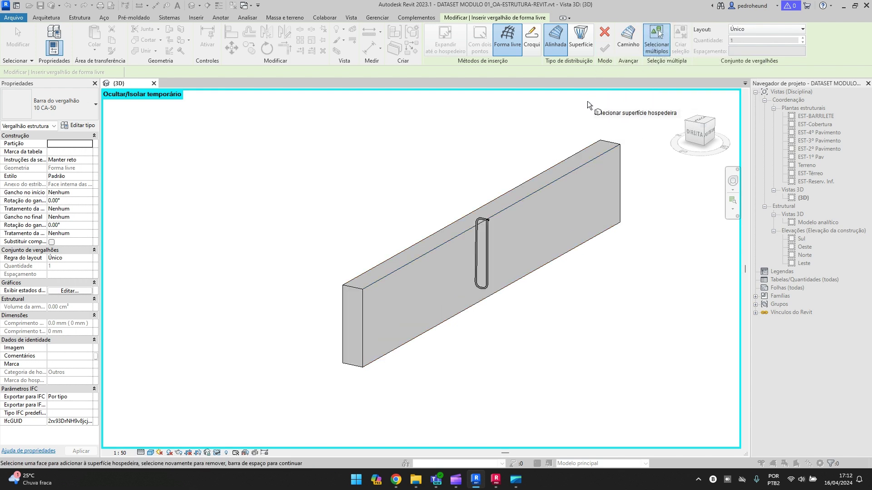
pyautogui.press('Escape')
# Distribute the stirrup along the beam with the Espaçamento máximo layout at 200 mm spacing.
pyautogui.moveTo(486, 232)
pyautogui.keyDown('shift'); pyautogui.mouseDown(button='middle')
pyautogui.moveTo(576, 233)
pyautogui.moveTo(557, 220)
pyautogui.moveTo(486, 232)
pyautogui.mouseUp(button='middle'); pyautogui.keyUp('shift')
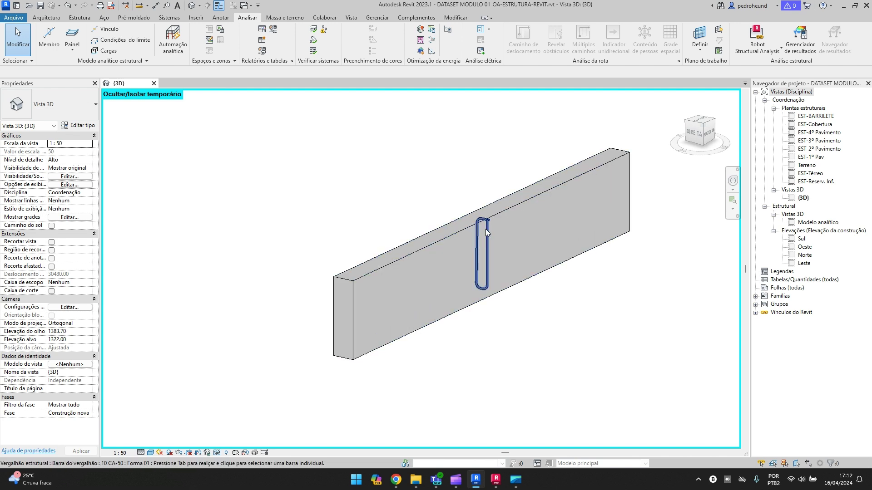
pyautogui.click(486, 232)
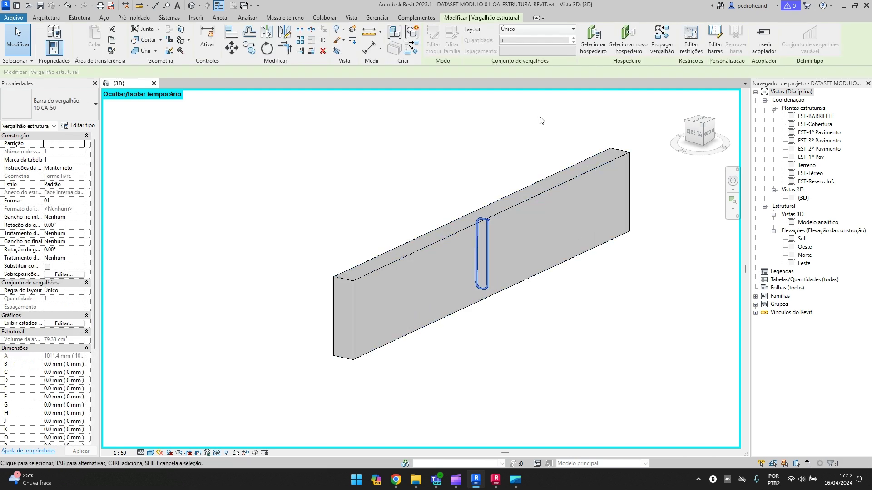
pyautogui.click(512, 31)
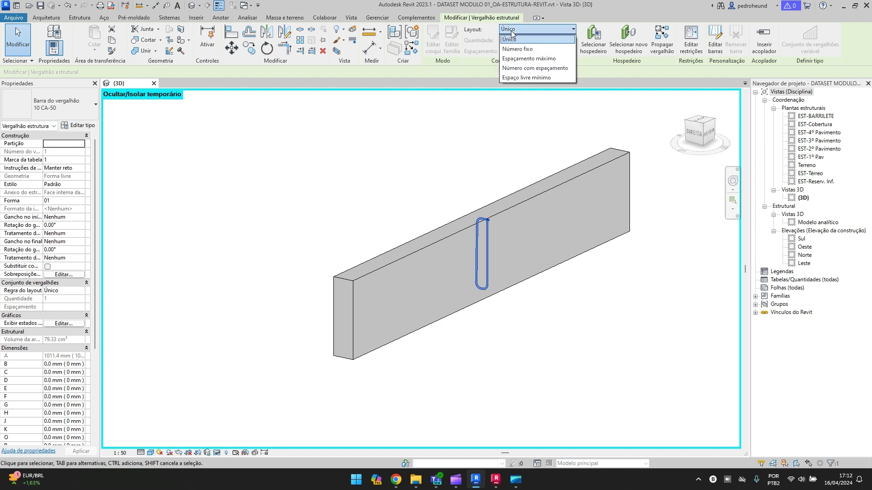
pyautogui.click(527, 60)
pyautogui.moveTo(529, 51); pyautogui.dragTo(499, 54)
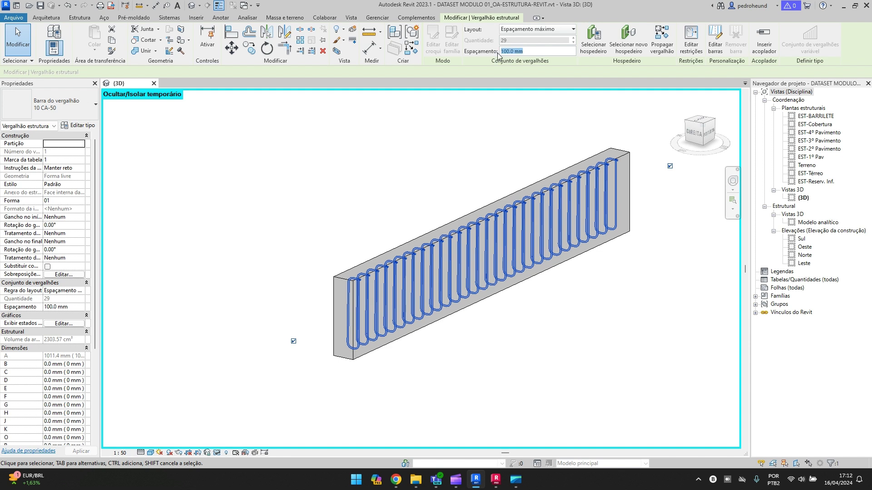
pyautogui.write('200')
pyautogui.click(482, 143)
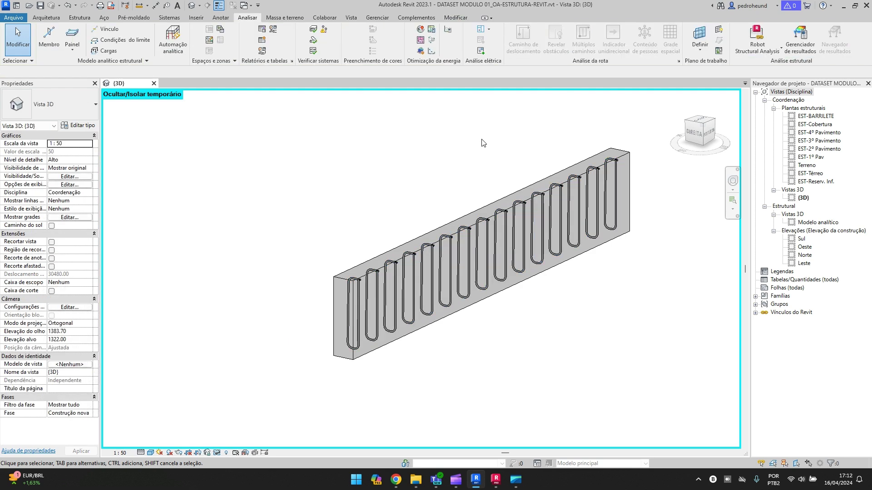
# Change the stirrup set's bar type to 6.3 CA-50.
pyautogui.keyDown('shift'); pyautogui.moveTo(483, 143); pyautogui.dragTo(472, 241, button='middle'); pyautogui.keyUp('shift')
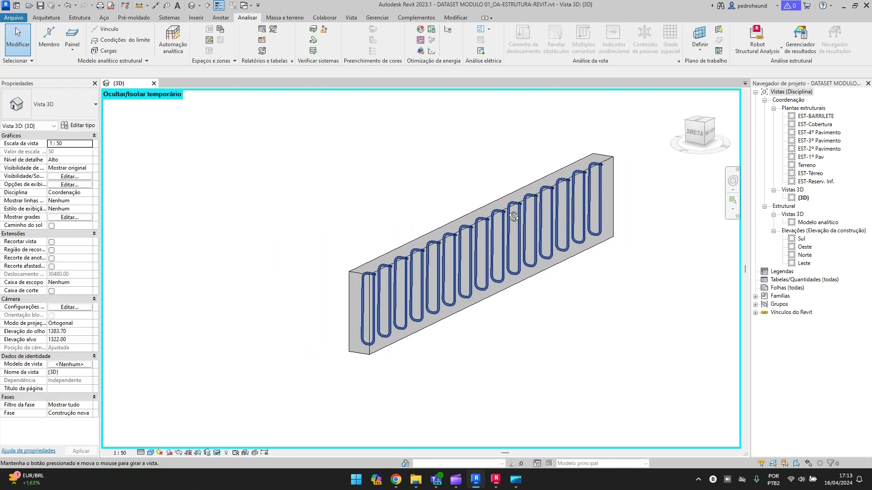
pyautogui.click(473, 239)
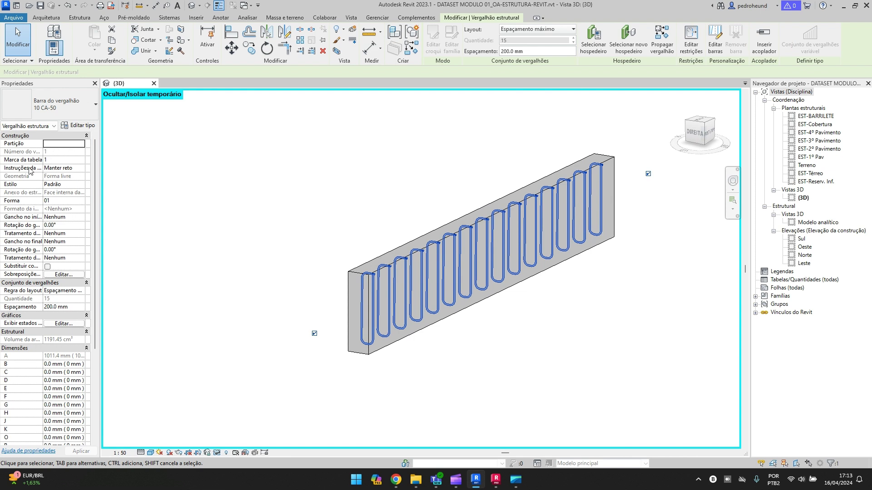
pyautogui.click(45, 110)
pyautogui.scroll(2, 39, 180)
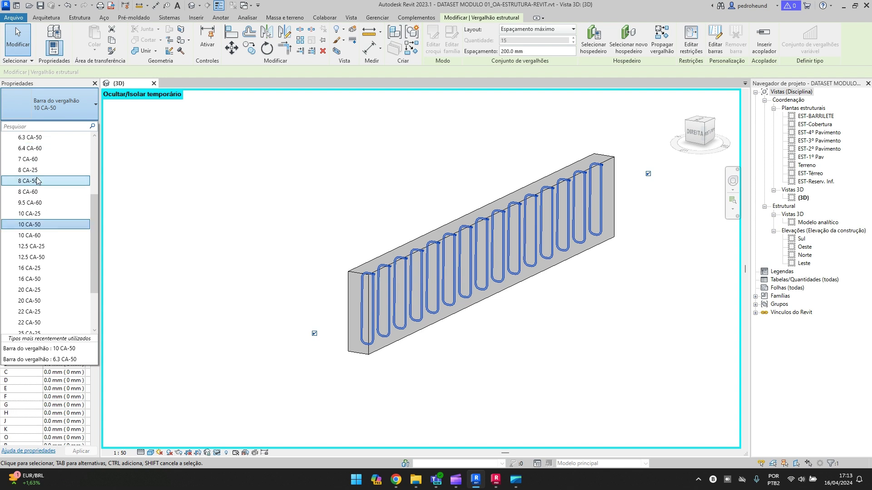
pyautogui.scroll(1, 40, 177)
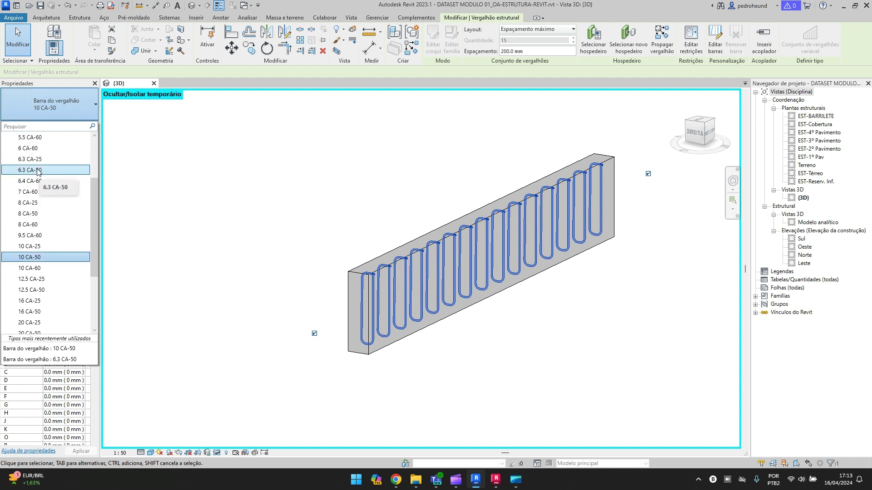
pyautogui.click(38, 170)
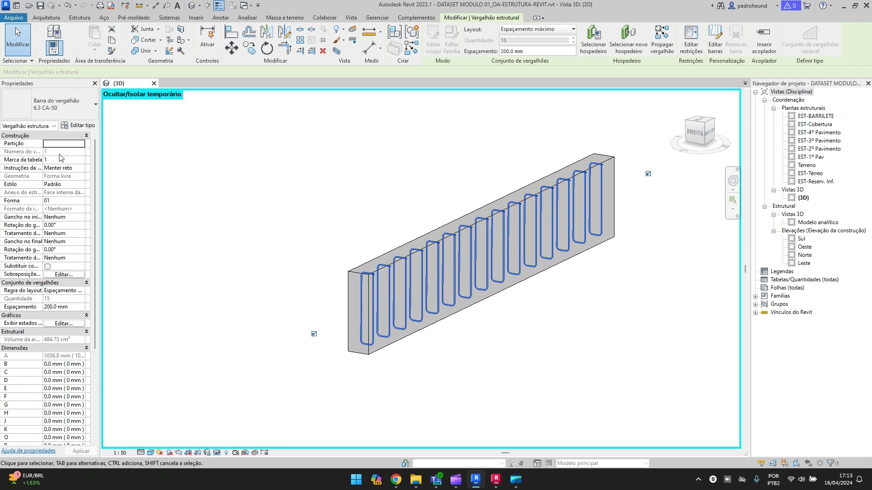
# Set the stirrup set's rebar style to Estribo / Amarração.
pyautogui.scroll(-1, 60, 169)
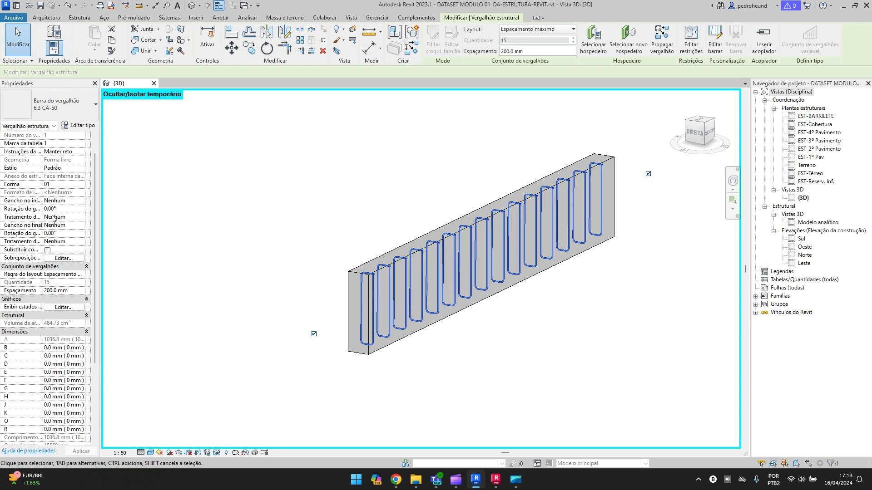
pyautogui.scroll(1, 54, 221)
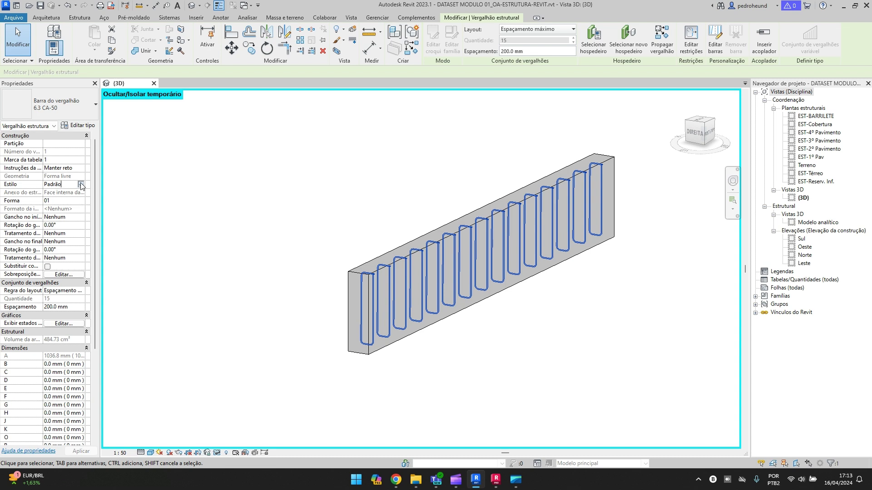
pyautogui.click(81, 185)
pyautogui.click(69, 200)
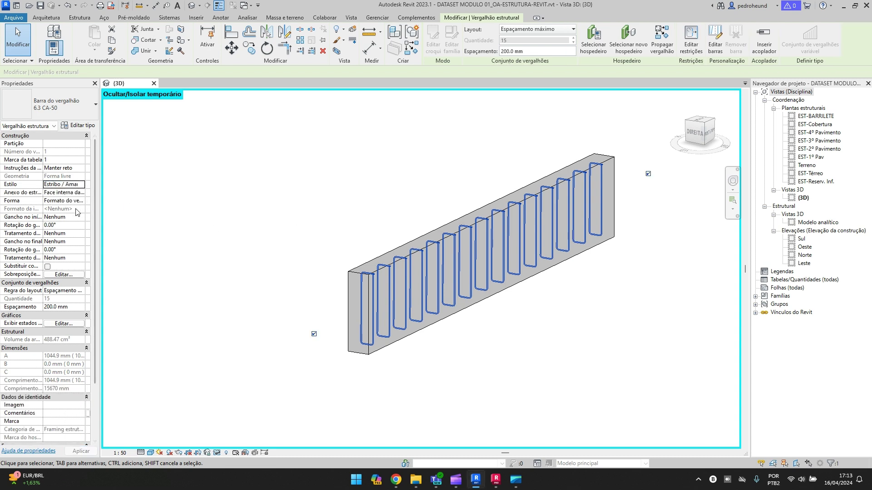
# Set the stirrup set's start hook to Estribo/Amarração - 90 graus and check the hooks in the beam.
pyautogui.click(48, 218)
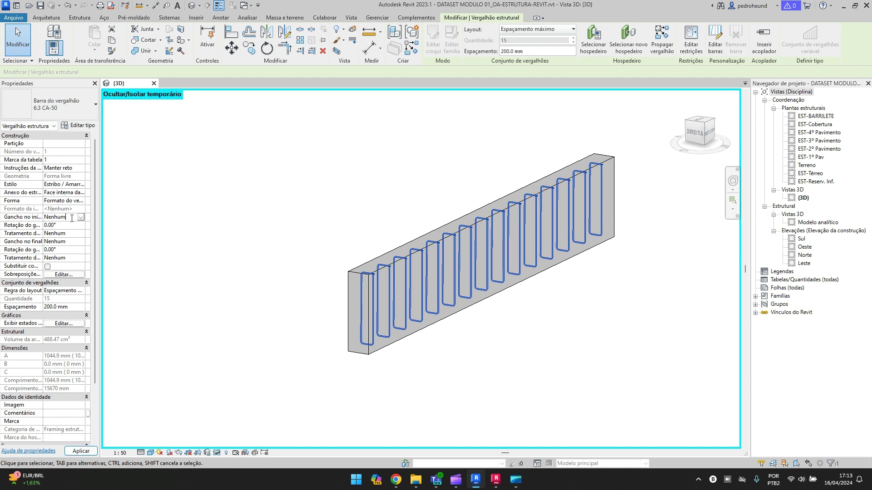
pyautogui.click(81, 217)
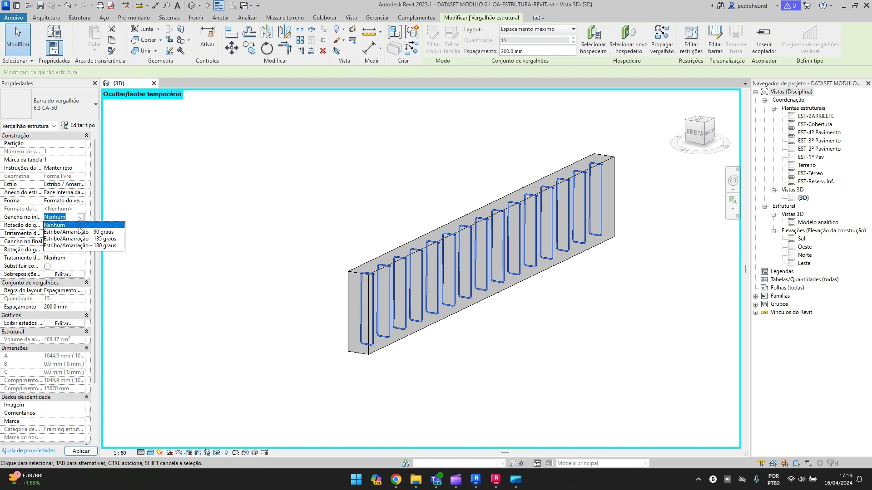
pyautogui.click(64, 232)
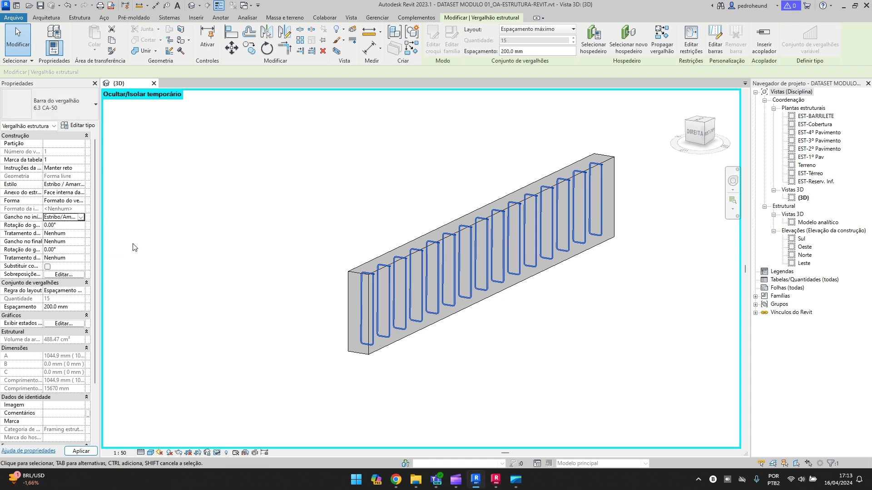
pyautogui.scroll(5, 354, 277)
pyautogui.keyDown('shift'); pyautogui.moveTo(358, 257); pyautogui.dragTo(331, 269, button='middle'); pyautogui.keyUp('shift')
pyautogui.scroll(-3, 294, 235)
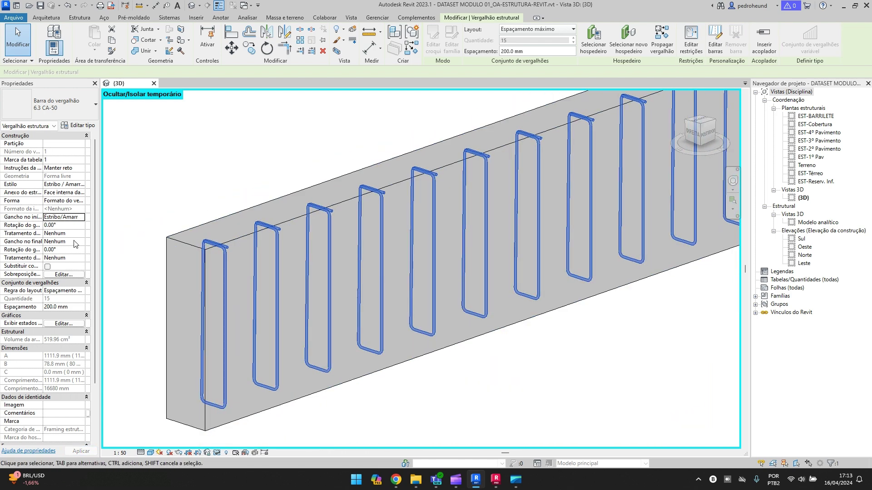
pyautogui.click(76, 218)
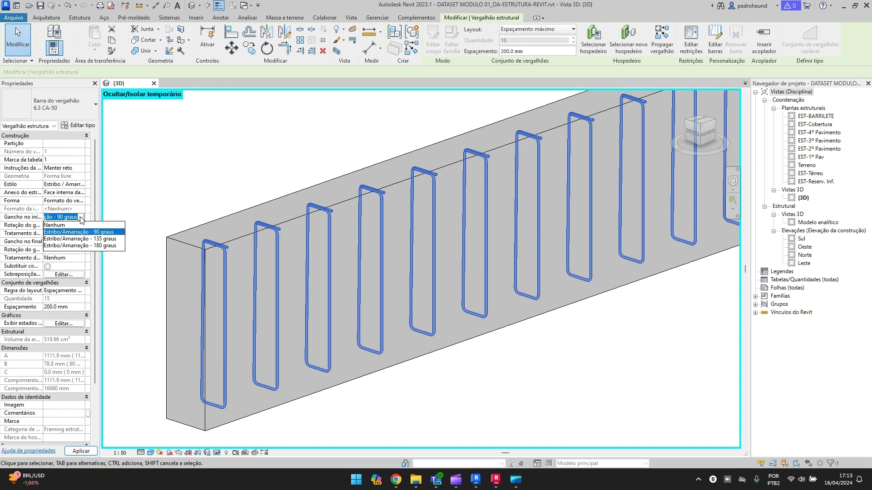
pyautogui.click(81, 220)
pyautogui.click(168, 208)
# Start a free-form rebar in the 14x50 beam with Superfície distribution and pick the beam's top face as host surface.
pyautogui.scroll(-3, 170, 202)
pyautogui.keyDown('shift'); pyautogui.moveTo(170, 202); pyautogui.dragTo(245, 207, button='middle'); pyautogui.keyUp('shift')
pyautogui.click(704, 127)
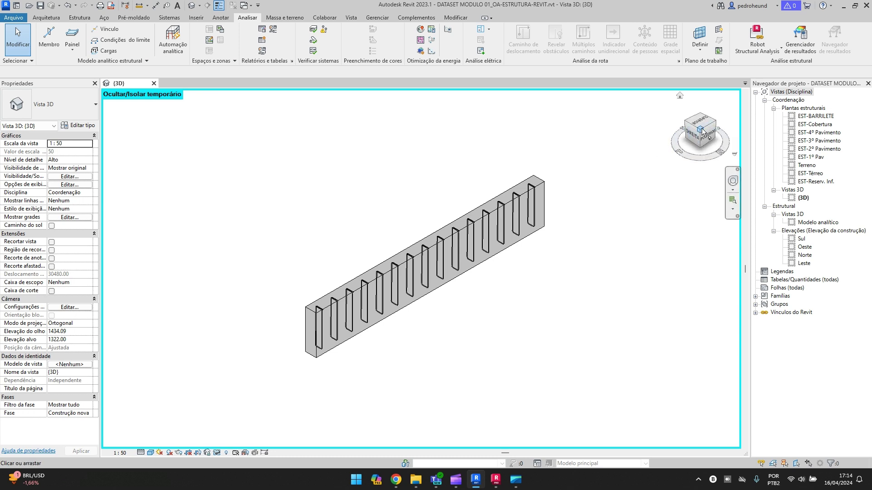
pyautogui.click(456, 240)
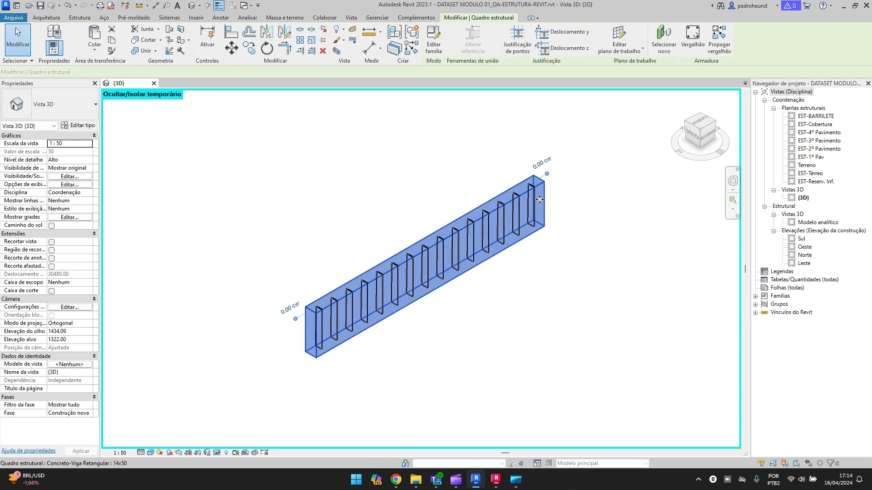
pyautogui.click(689, 43)
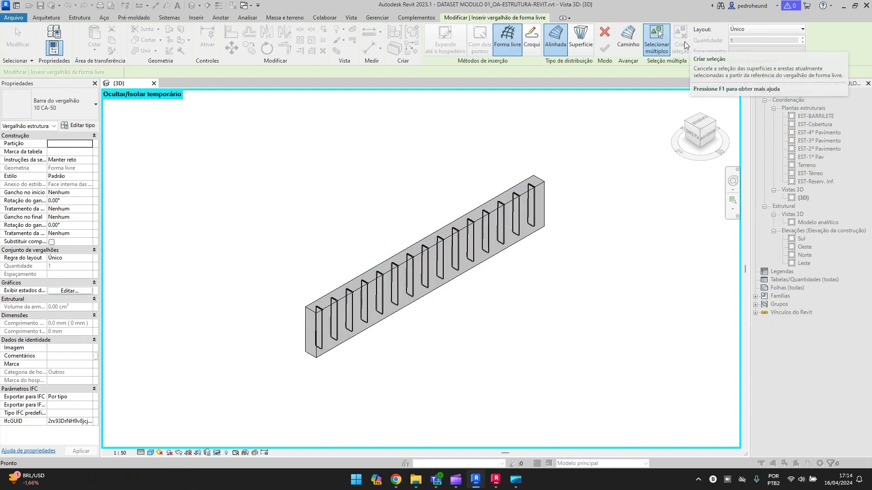
pyautogui.moveTo(556, 238); pyautogui.dragTo(582, 233, button='middle')
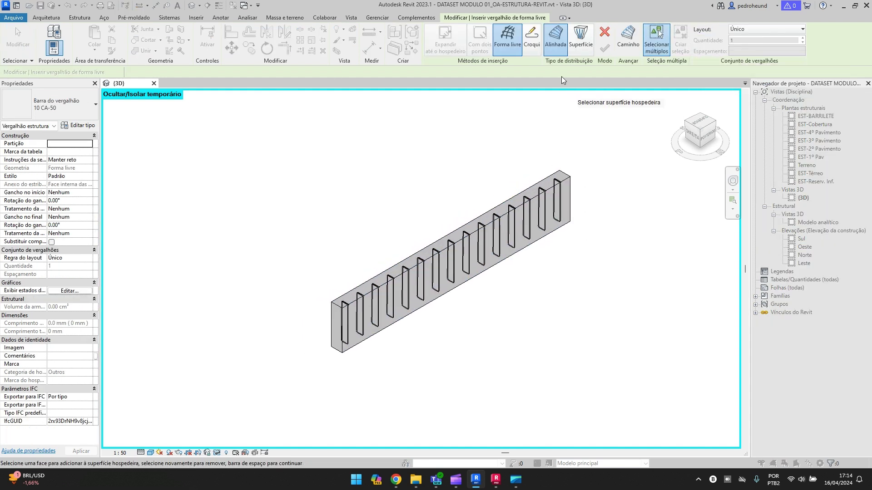
pyautogui.click(582, 46)
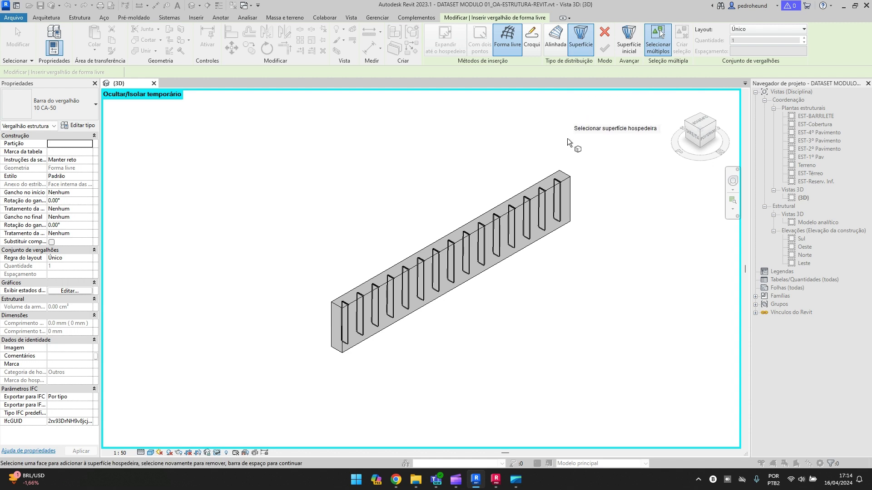
pyautogui.scroll(5, 366, 293)
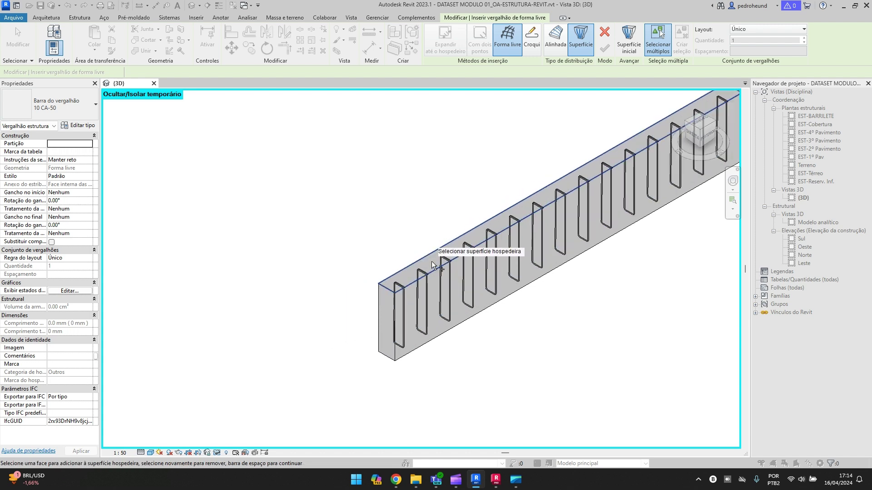
pyautogui.click(433, 265)
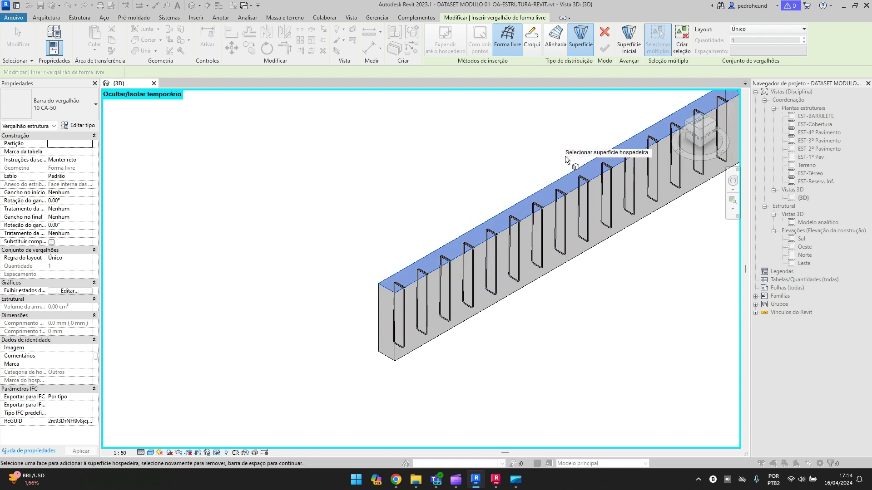
# Assign the beam's two opposite long side faces as start and end surfaces and finish the free-form bar.
pyautogui.click(632, 49)
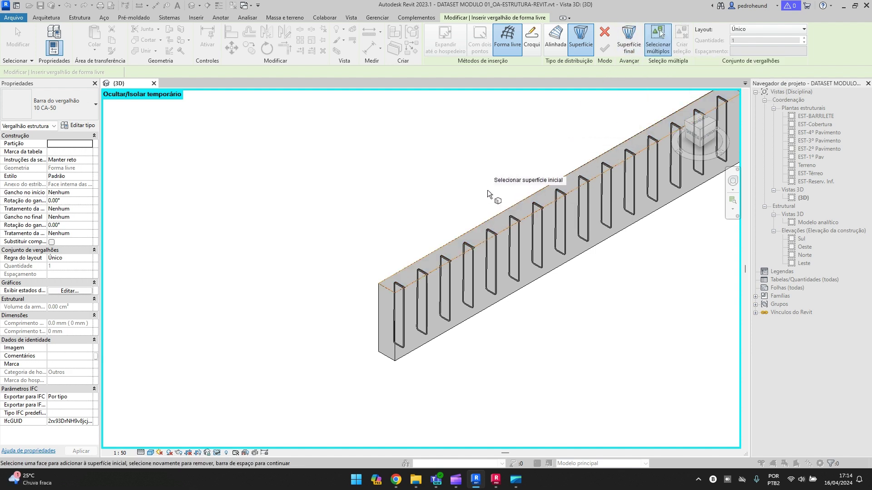
pyautogui.keyDown('shift'); pyautogui.moveTo(487, 190); pyautogui.dragTo(558, 193, button='middle'); pyautogui.keyUp('shift')
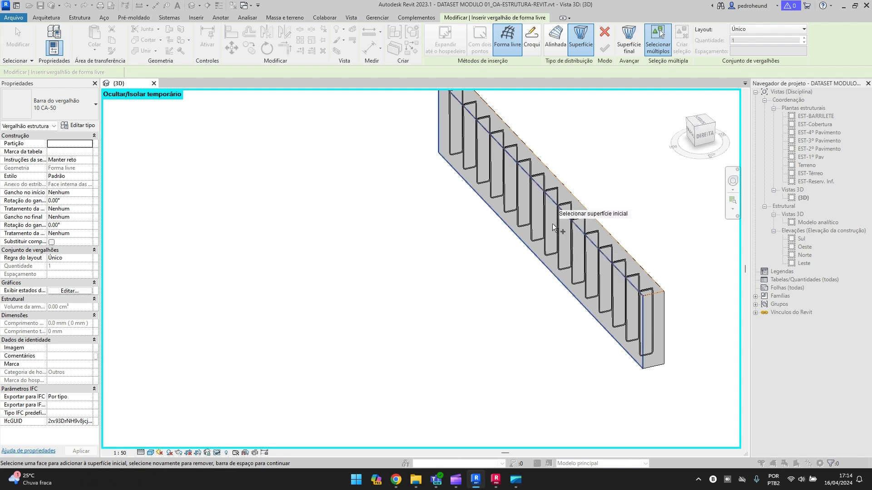
pyautogui.click(553, 227)
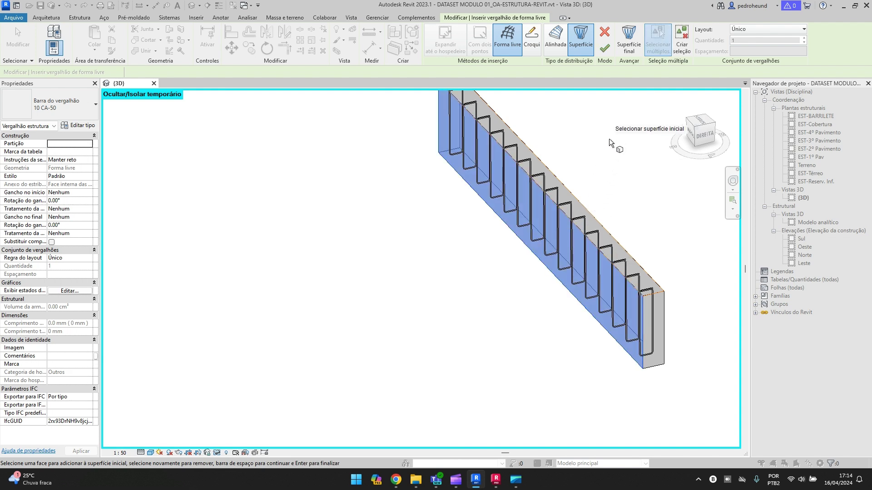
pyautogui.click(630, 47)
pyautogui.keyDown('shift'); pyautogui.moveTo(606, 198); pyautogui.dragTo(528, 225, button='middle'); pyautogui.keyUp('shift')
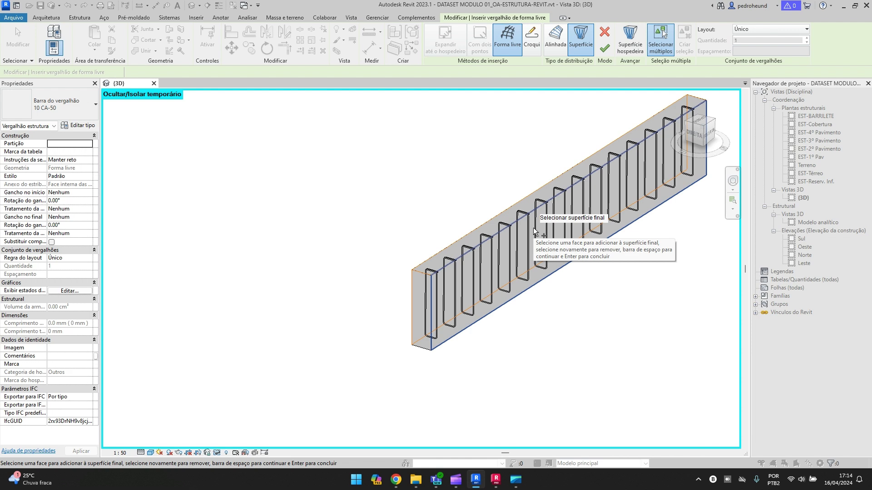
pyautogui.click(533, 227)
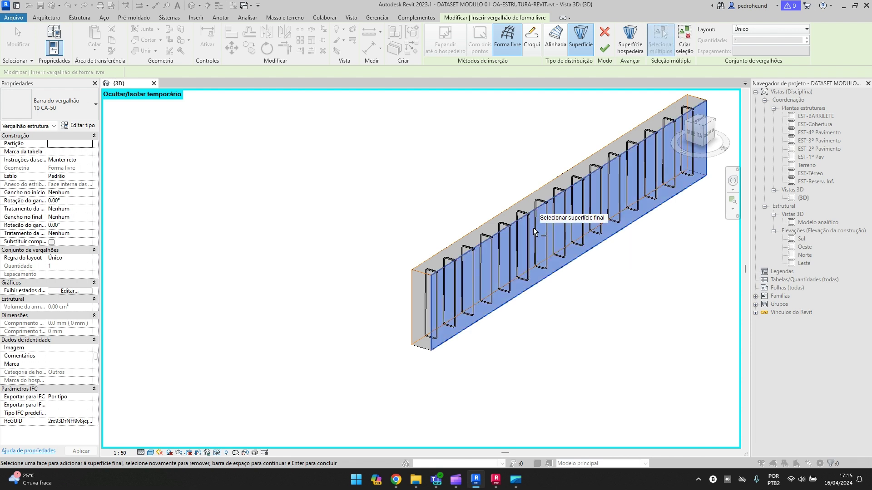
pyautogui.click(605, 48)
pyautogui.keyDown('shift'); pyautogui.moveTo(513, 212); pyautogui.dragTo(546, 207, button='middle'); pyautogui.keyUp('shift')
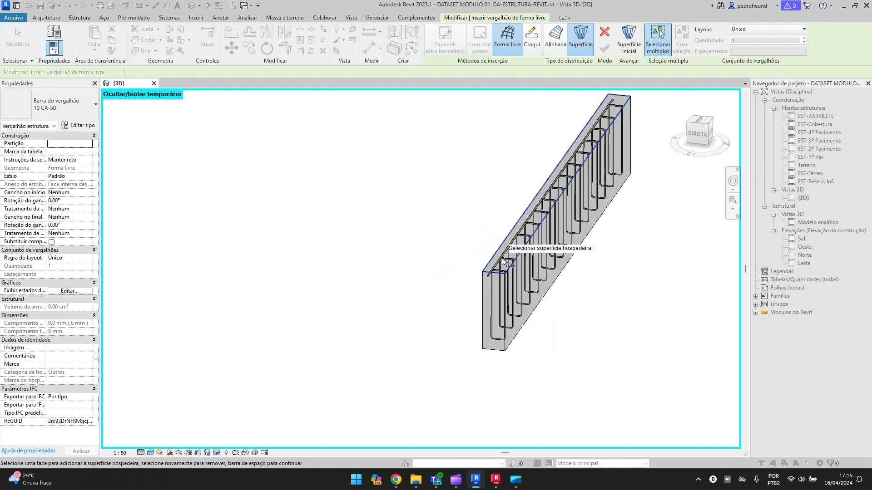
pyautogui.press('Escape')
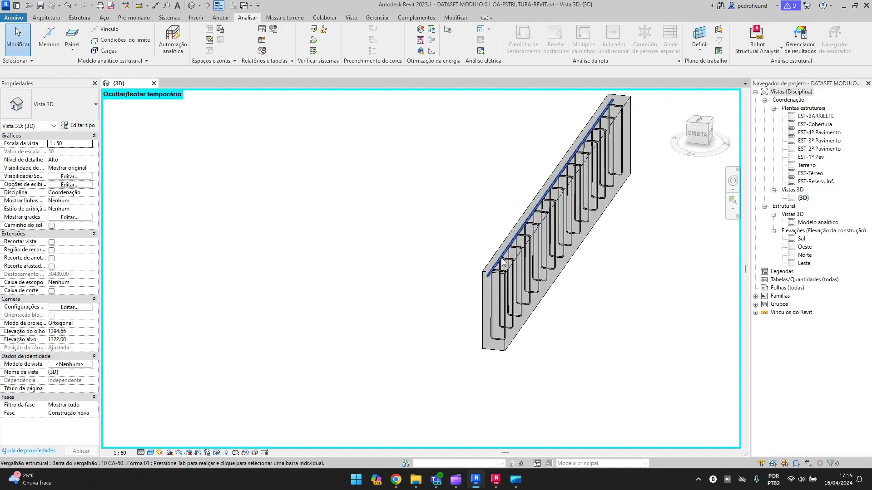
# Set the top longitudinal bar's layout to Número fixo with a quantity of 3.
pyautogui.click(596, 157)
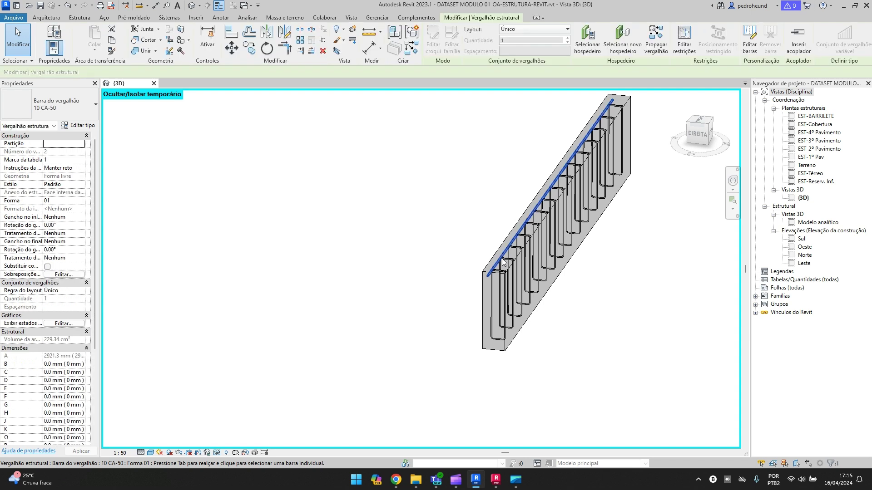
pyautogui.click(554, 29)
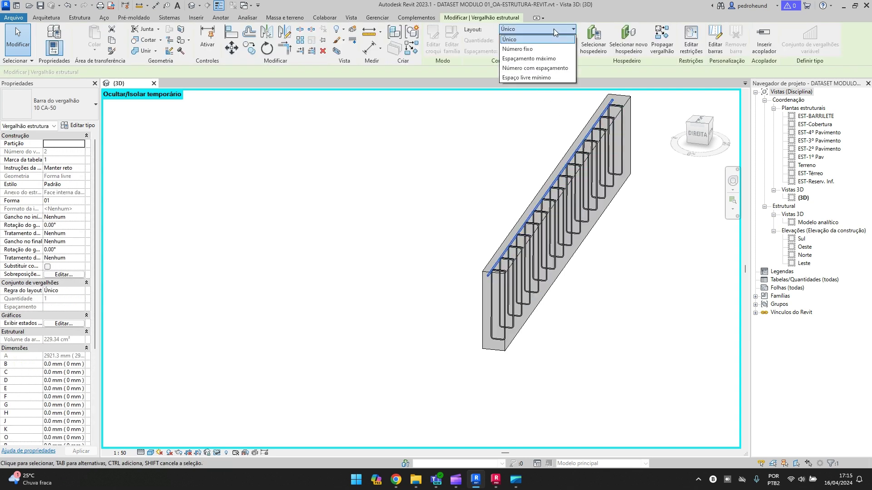
pyautogui.press('Down')
pyautogui.click(572, 38)
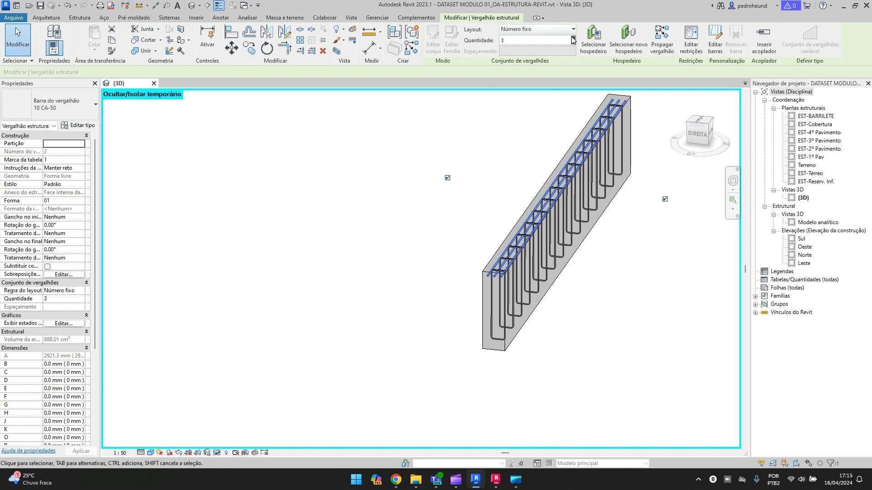
pyautogui.keyDown('shift'); pyautogui.moveTo(607, 190); pyautogui.dragTo(529, 205, button='middle'); pyautogui.keyUp('shift')
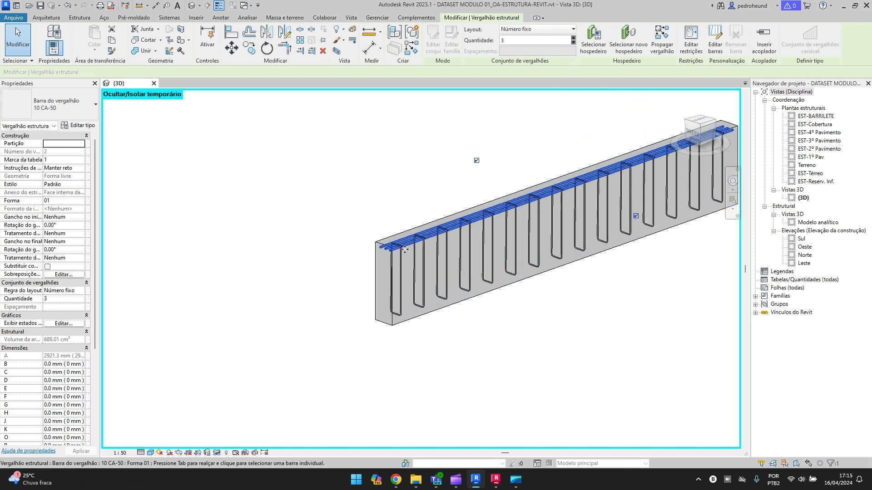
pyautogui.scroll(4, 391, 245)
pyautogui.moveTo(394, 246)
pyautogui.keyDown('shift'); pyautogui.mouseDown(button='middle')
pyautogui.moveTo(380, 264)
pyautogui.moveTo(389, 261)
pyautogui.mouseUp(button='middle'); pyautogui.keyUp('shift')
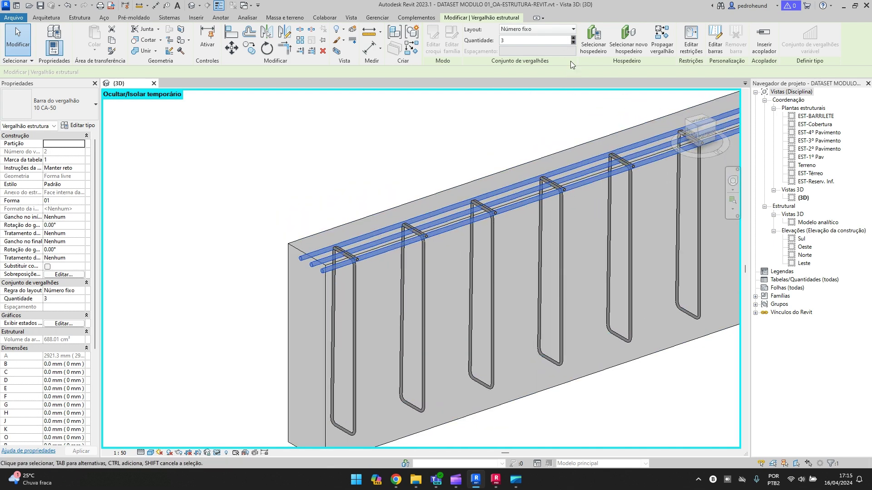
pyautogui.click(573, 42)
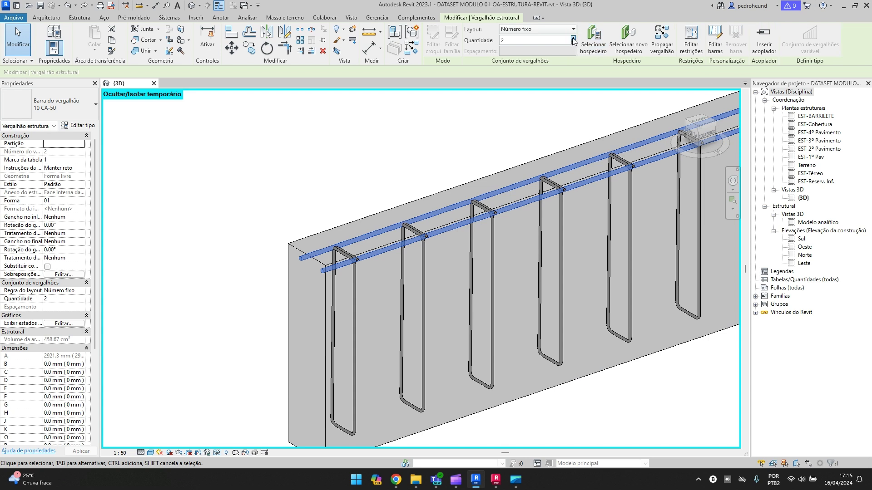
pyautogui.click(573, 38)
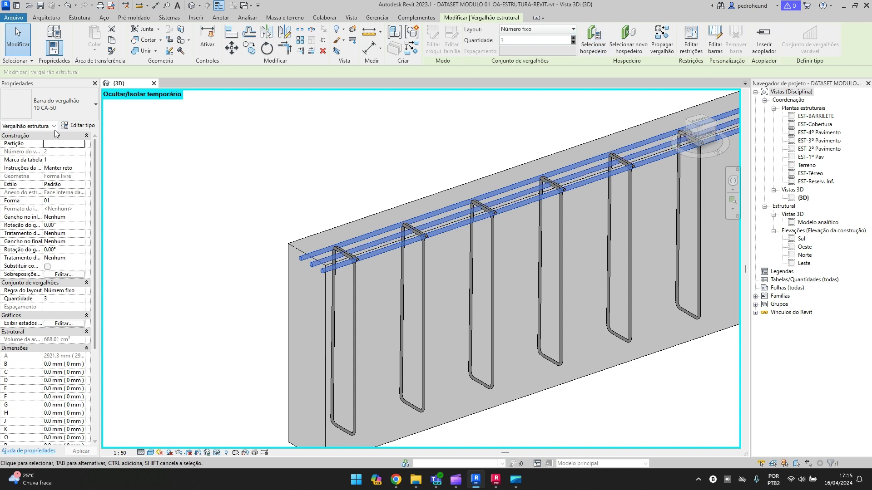
# Set the top longitudinal bars' start hook to Padrão - 90 graus and check the hooks at the beam end.
pyautogui.click(37, 112)
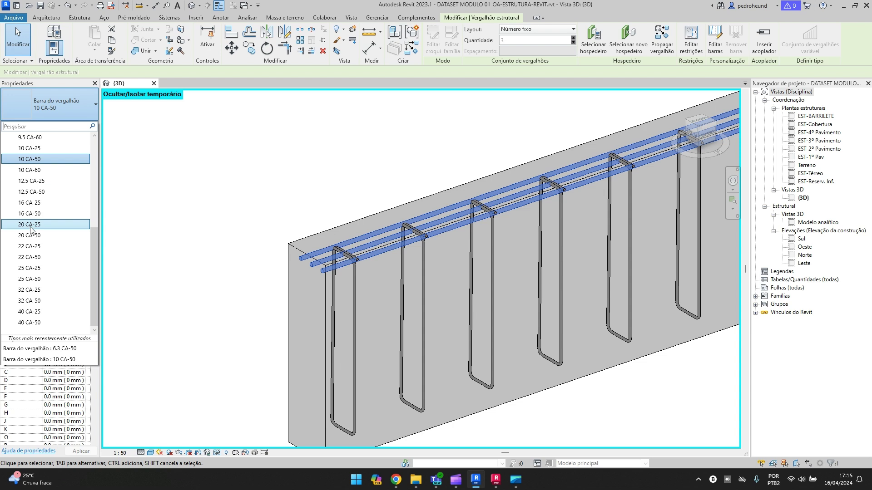
pyautogui.click(52, 110)
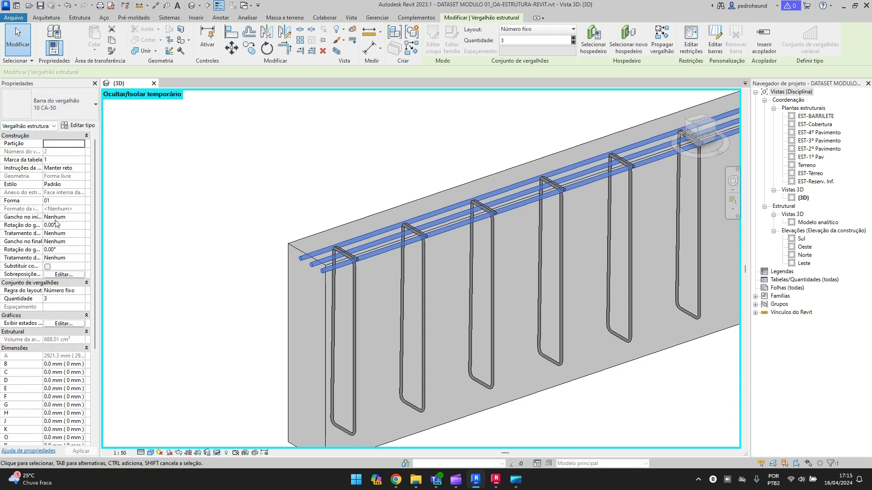
pyautogui.click(58, 217)
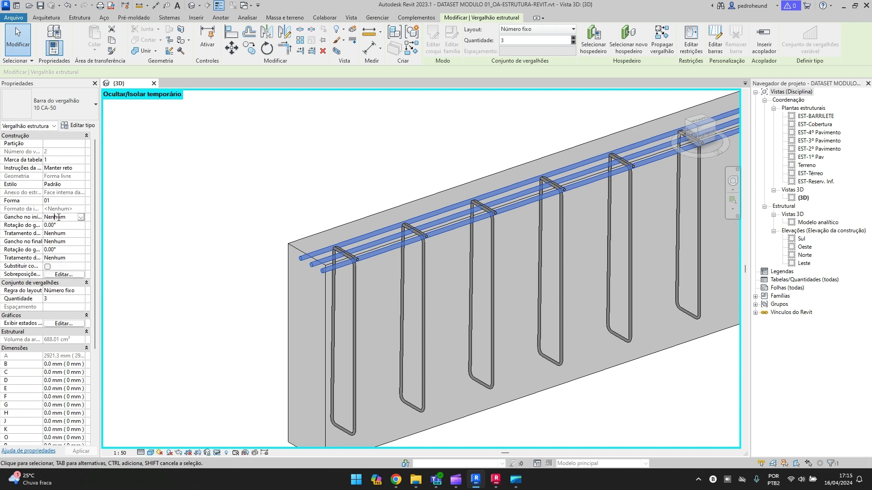
pyautogui.click(81, 218)
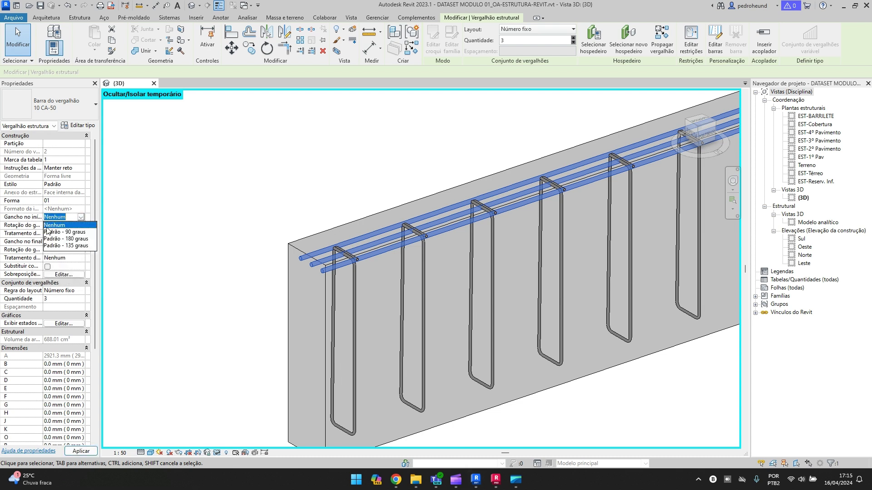
pyautogui.click(65, 232)
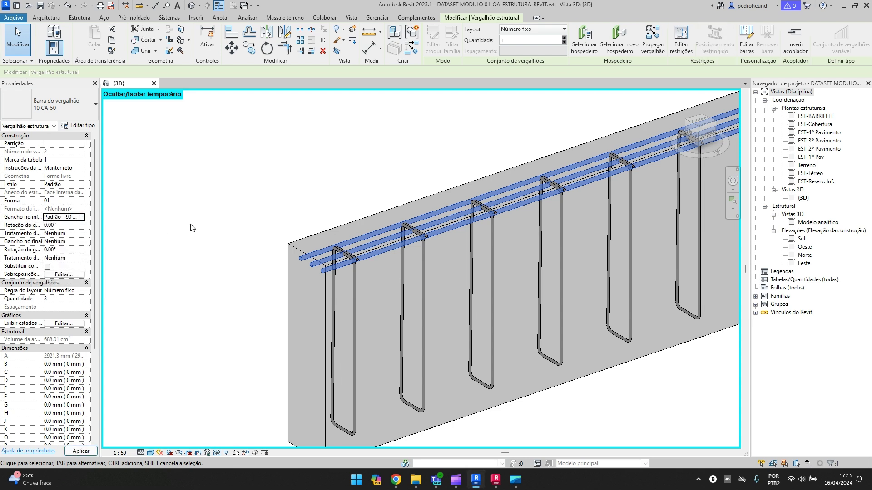
pyautogui.scroll(-2, 199, 229)
pyautogui.moveTo(207, 233); pyautogui.dragTo(145, 257, button='middle')
pyautogui.moveTo(389, 238); pyautogui.dragTo(286, 323, button='middle')
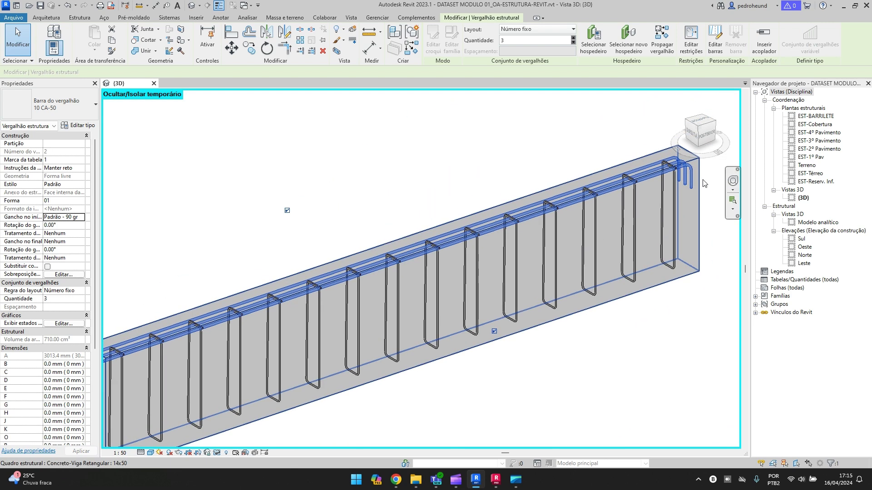
pyautogui.scroll(-2, 684, 170)
pyautogui.scroll(1, 418, 227)
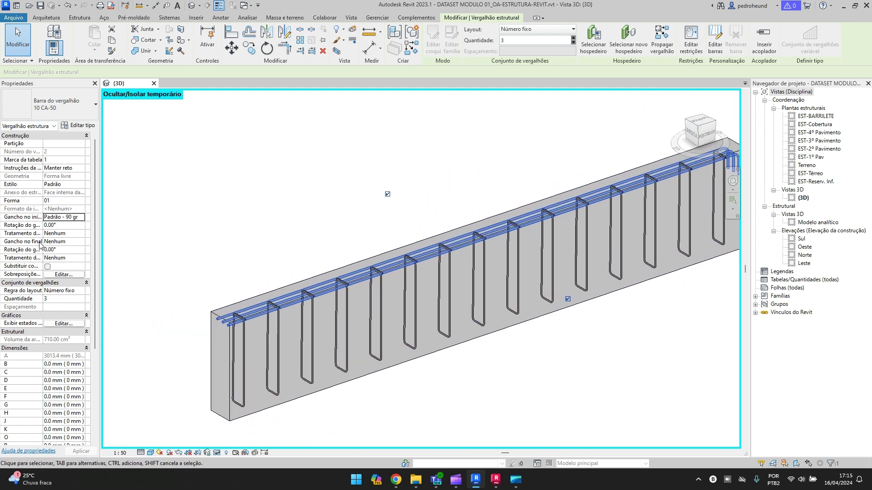
# Set the top longitudinal bars' end hook to Padrão - 90 graus and review the reinforcement in the whole beam.
pyautogui.click(59, 241)
pyautogui.click(81, 241)
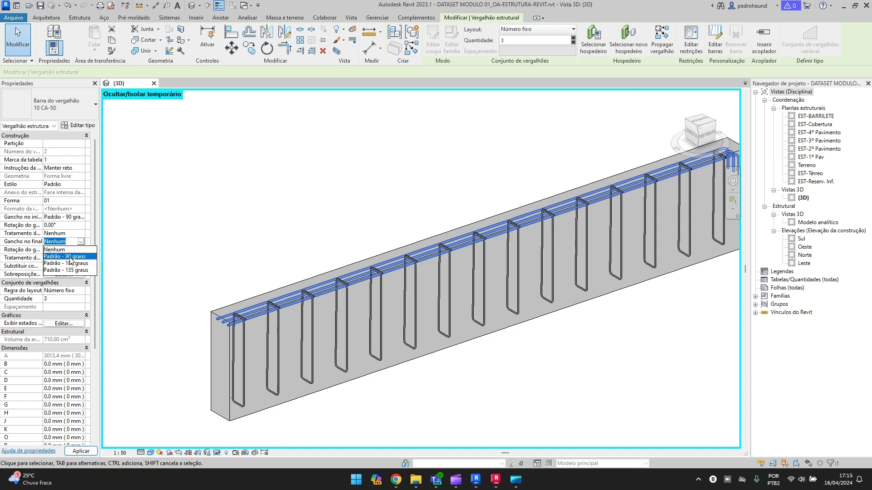
pyautogui.click(70, 257)
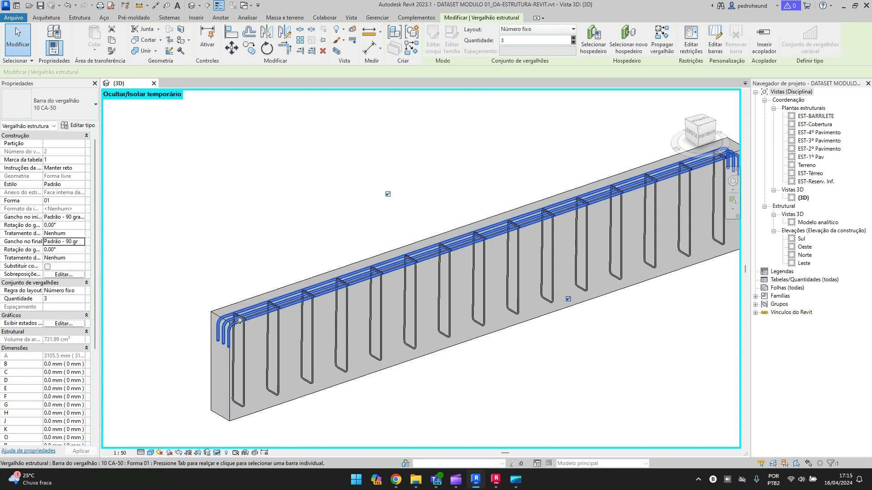
pyautogui.scroll(-2, 263, 318)
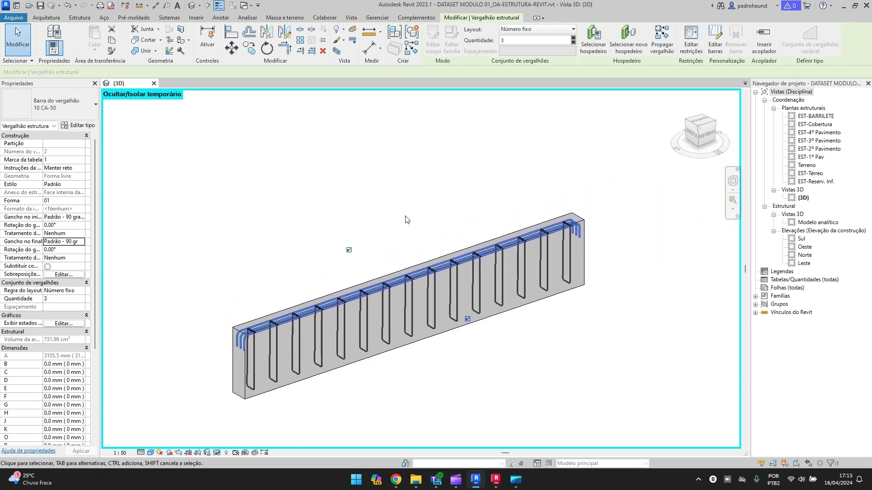
pyautogui.keyDown('shift'); pyautogui.moveTo(407, 220); pyautogui.dragTo(531, 320, button='middle'); pyautogui.keyUp('shift')
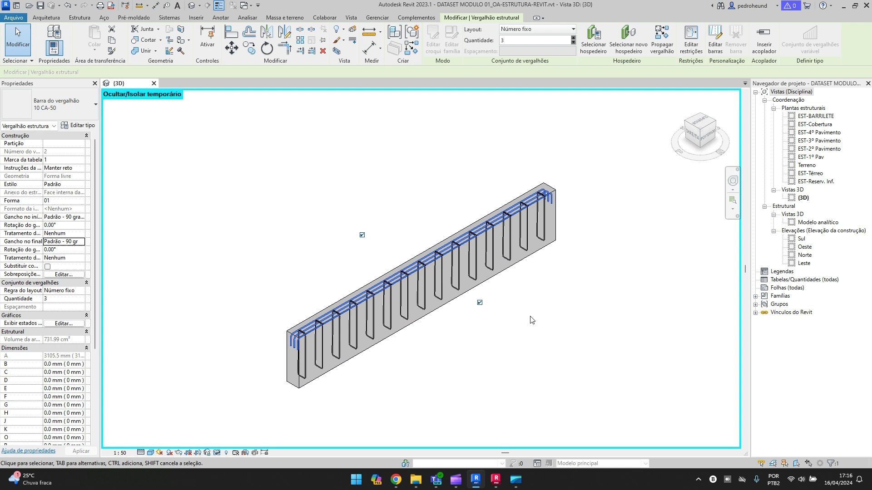
pyautogui.press('Escape')
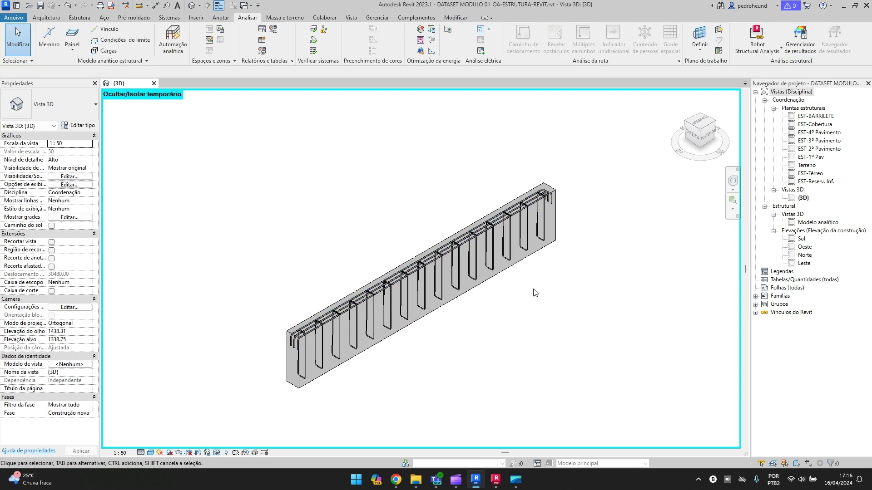
# Start a free-form surface-distributed 10 CA-50 rebar in the 14x50 beam and assign the beam's underside as the host surface.
pyautogui.click(519, 256)
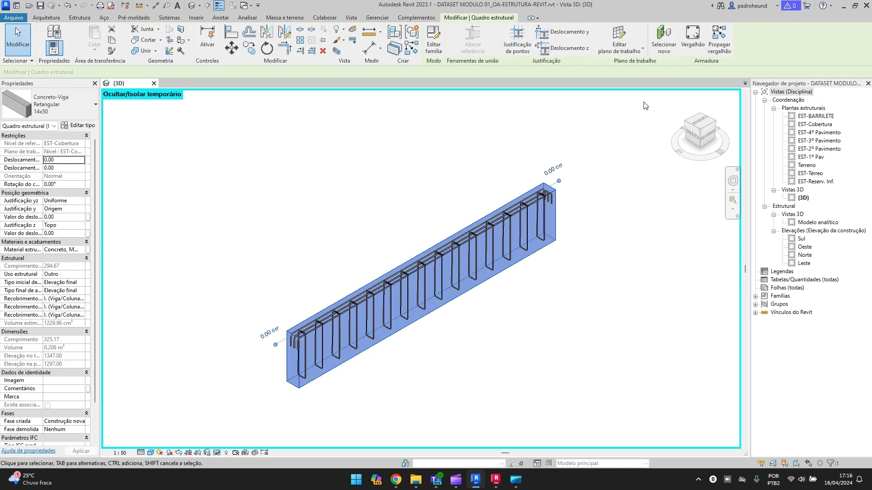
pyautogui.click(692, 50)
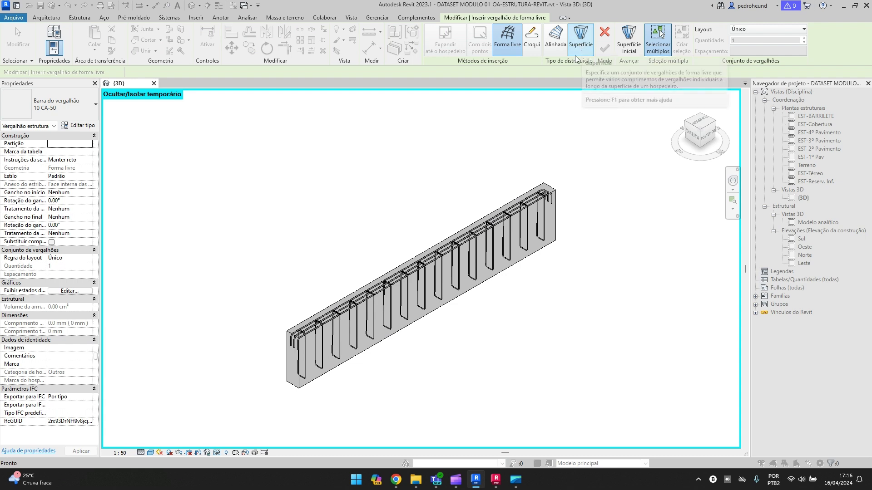
pyautogui.keyDown('shift'); pyautogui.moveTo(467, 249); pyautogui.dragTo(439, 119, button='middle'); pyautogui.keyUp('shift')
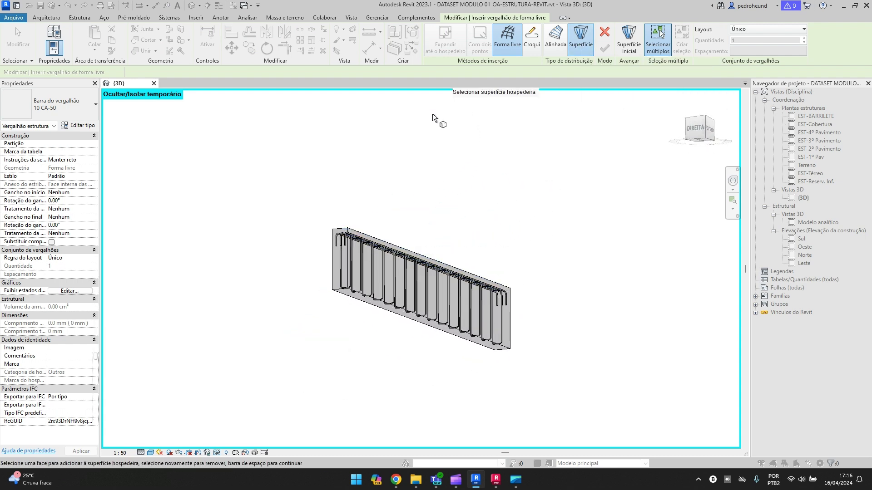
pyautogui.click(348, 292)
pyautogui.keyDown('shift'); pyautogui.moveTo(351, 236); pyautogui.dragTo(604, 91, button='middle'); pyautogui.keyUp('shift')
# Assign the beam's opposite long side faces as the start and end surfaces of the bottom bars.
pyautogui.click(629, 55)
pyautogui.click(629, 45)
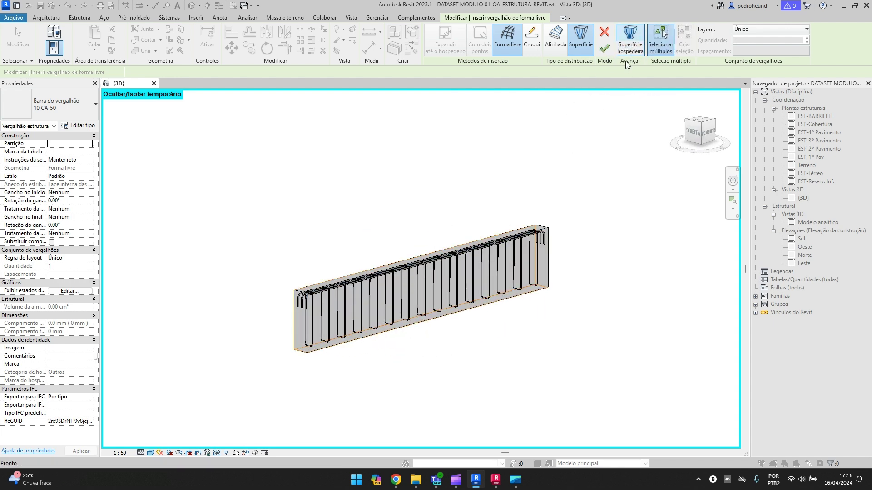
pyautogui.click(493, 275)
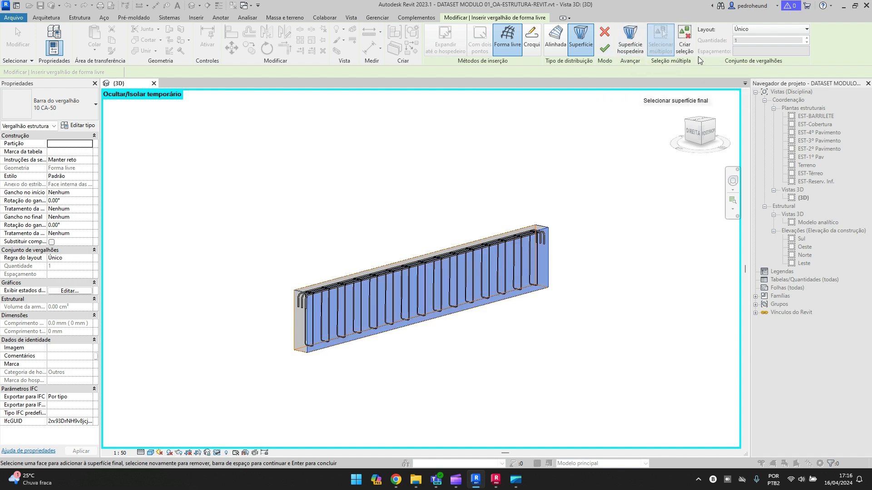
# Set the bottom bars' layout to Número fixo with a quantity of 2 and finish the free-form reinforcement.
pyautogui.click(760, 30)
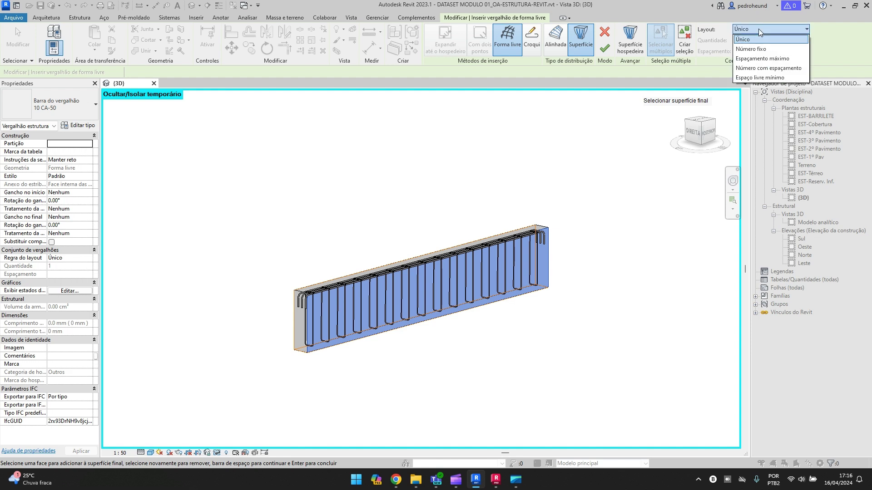
pyautogui.click(756, 48)
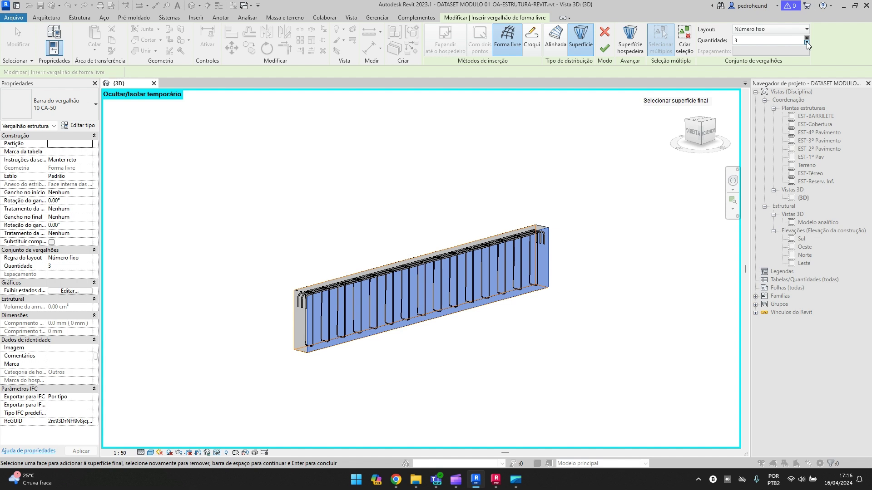
pyautogui.click(605, 47)
pyautogui.keyDown('shift'); pyautogui.moveTo(440, 219); pyautogui.dragTo(545, 182, button='middle'); pyautogui.keyUp('shift')
pyautogui.click(702, 124)
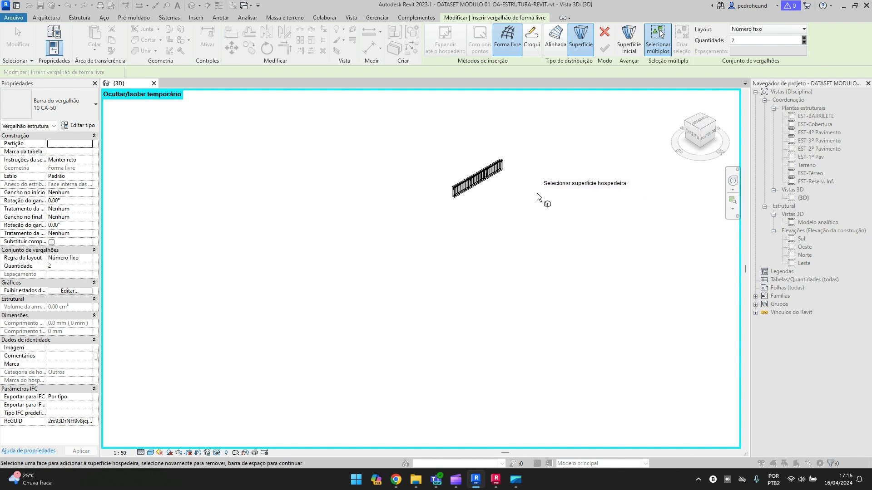
pyautogui.press('Escape')
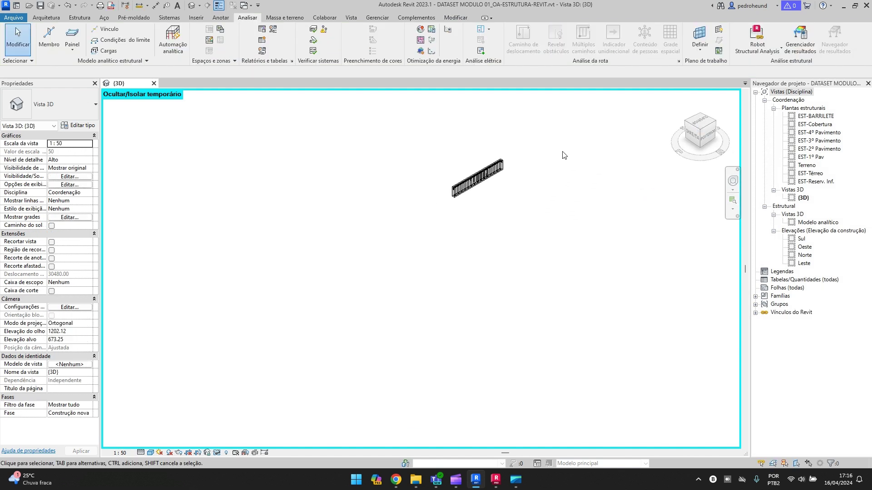
pyautogui.scroll(5, 480, 197)
pyautogui.keyDown('shift'); pyautogui.moveTo(504, 174); pyautogui.dragTo(354, 253, button='middle'); pyautogui.keyUp('shift')
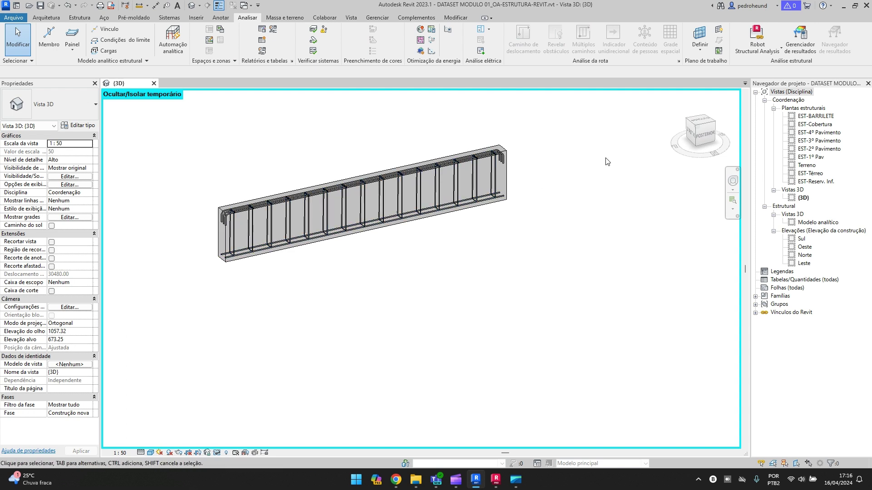
pyautogui.click(699, 131)
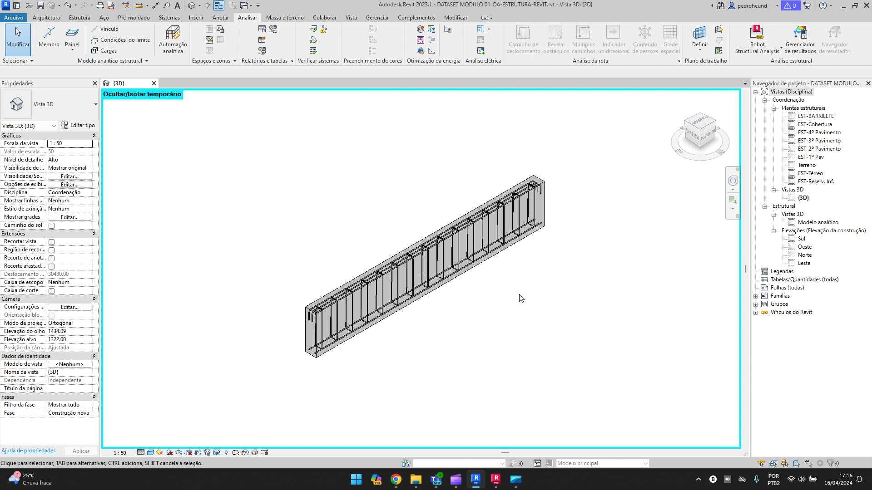
# Reset the temporary hide/isolate so the whole building structure is displayed with the reinforced beam.
pyautogui.scroll(-1, 518, 297)
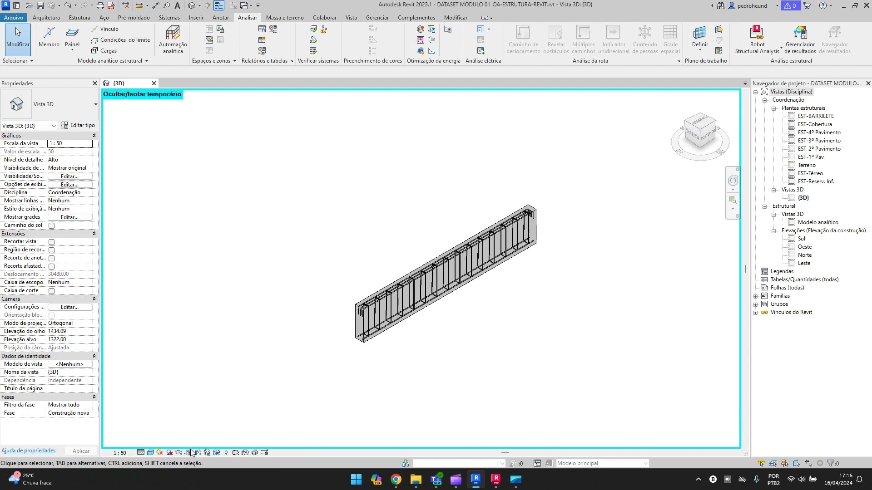
pyautogui.click(217, 454)
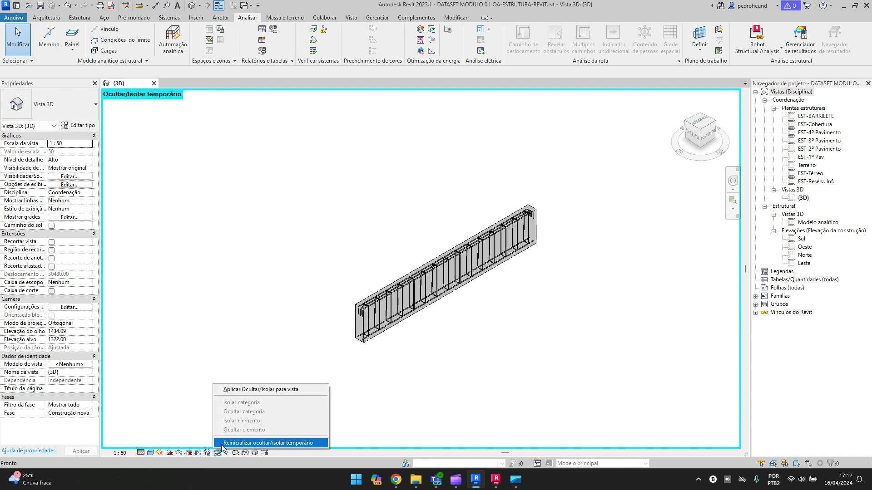
pyautogui.click(222, 444)
pyautogui.scroll(-5, 499, 301)
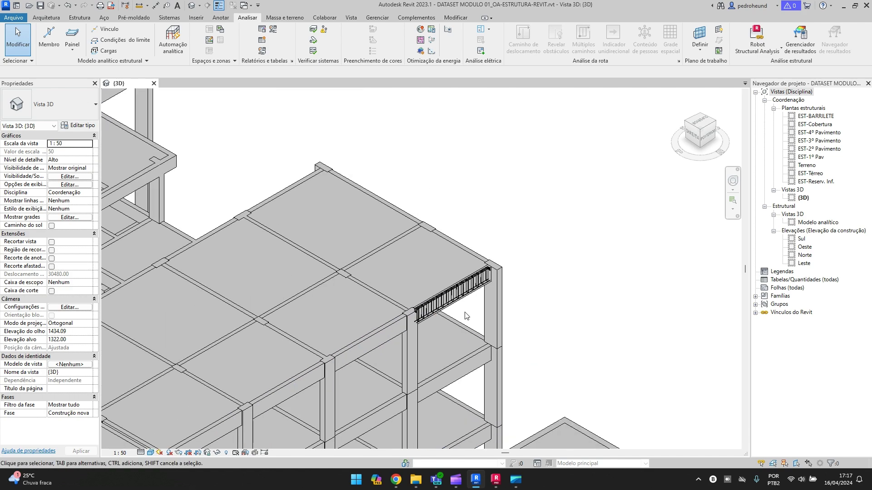
pyautogui.scroll(8, 584, 258)
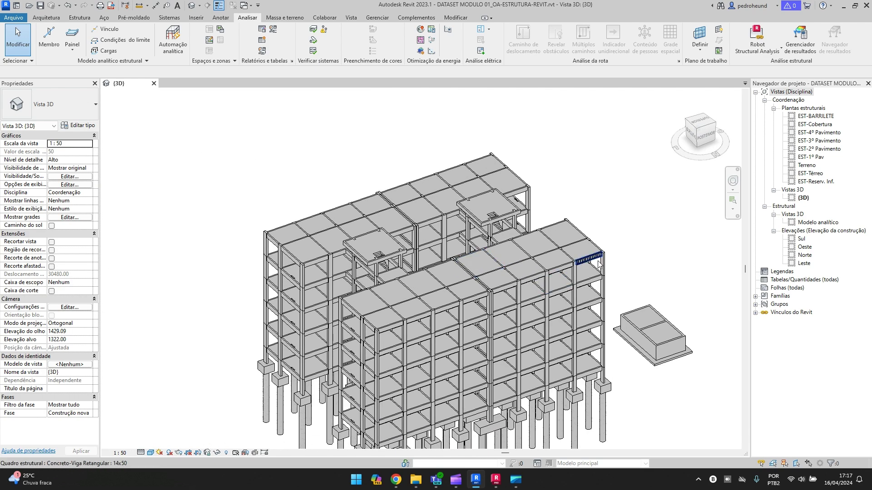
pyautogui.scroll(4, 584, 258)
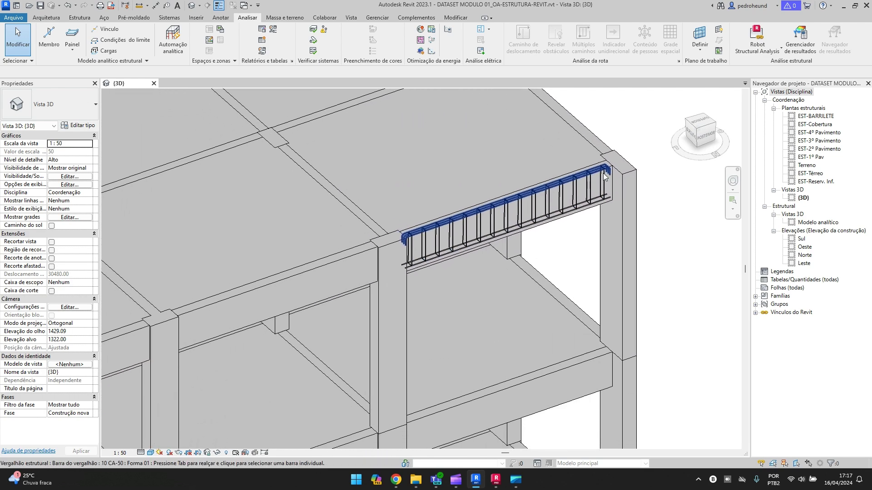
# Check the top and bottom longitudinal bar sets of the reinforced roof beam within the full structure.
pyautogui.click(438, 224)
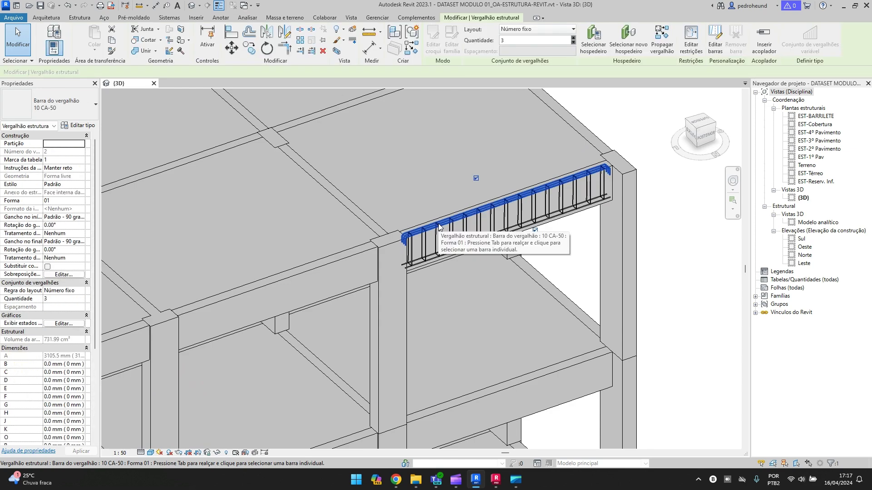
pyautogui.press('Escape')
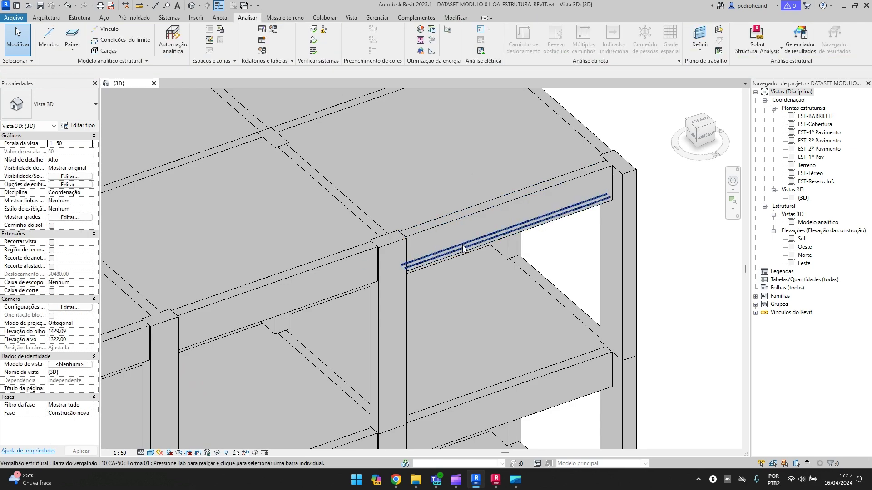
pyautogui.click(464, 245)
pyautogui.press('Escape')
pyautogui.click(707, 141)
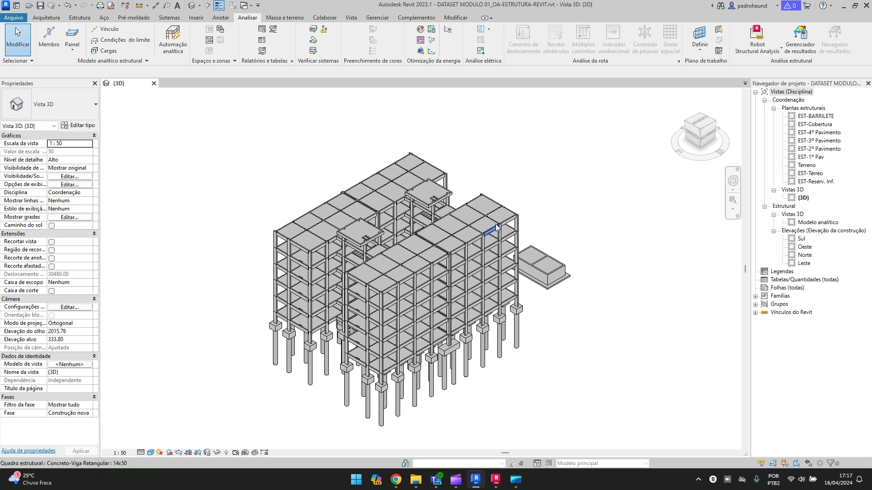
# Open the IFC export settings for the structural model.
pyautogui.click(15, 17)
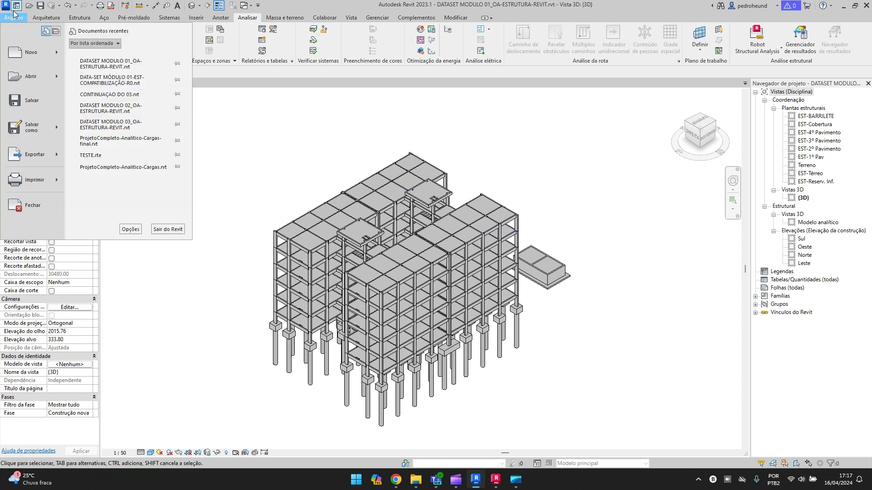
pyautogui.moveTo(50, 163)
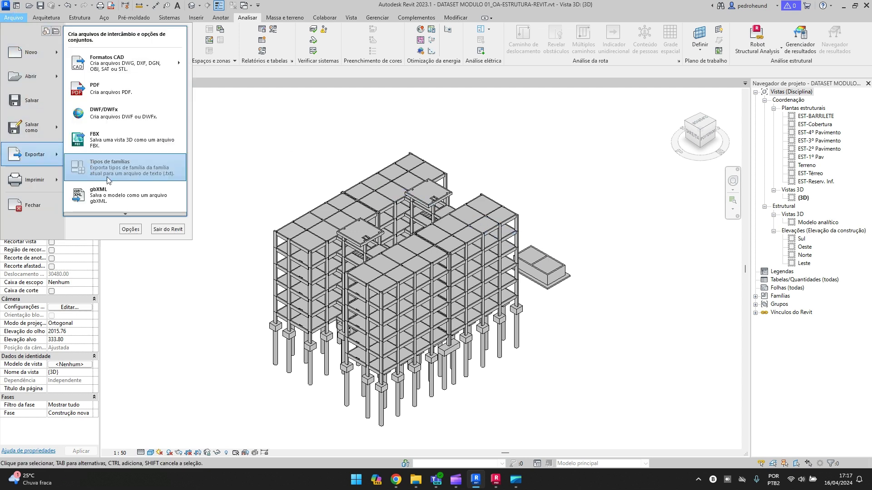
pyautogui.moveTo(127, 214)
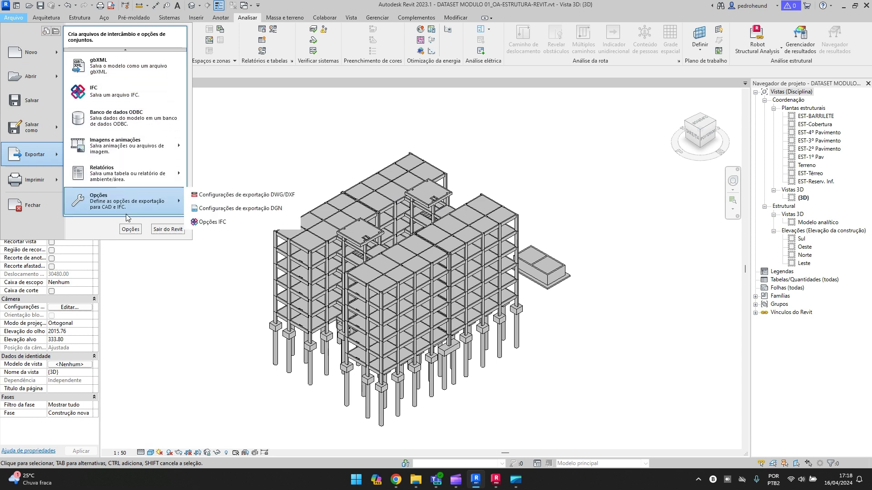
pyautogui.click(104, 97)
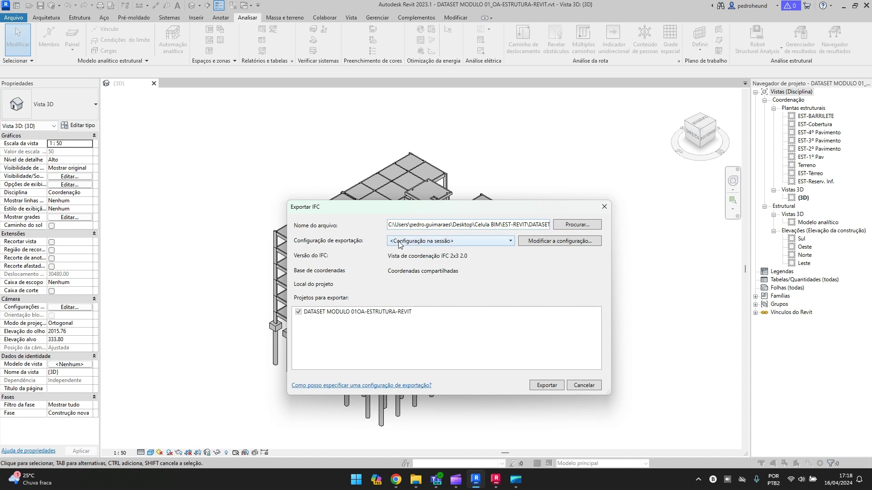
# Open the export configuration for modification and examine its general settings and the available IFC versions.
pyautogui.click(542, 242)
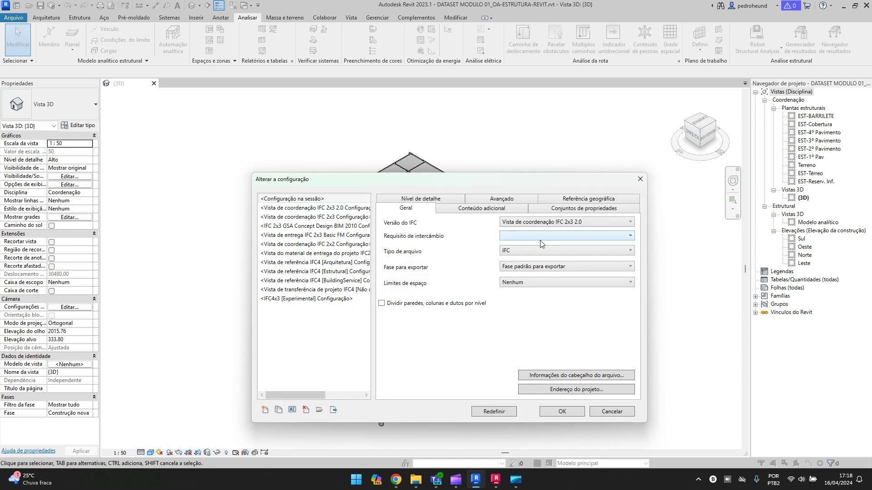
pyautogui.moveTo(467, 182); pyautogui.dragTo(462, 173)
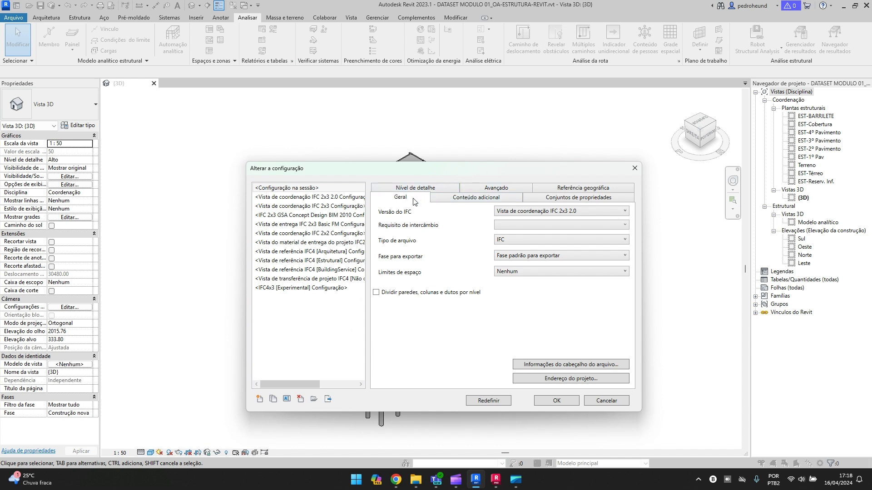
pyautogui.click(507, 212)
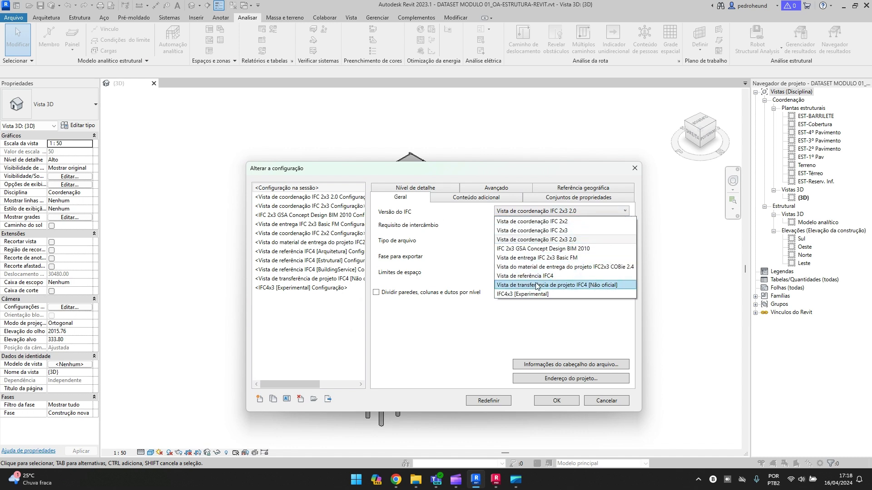
pyautogui.click(536, 212)
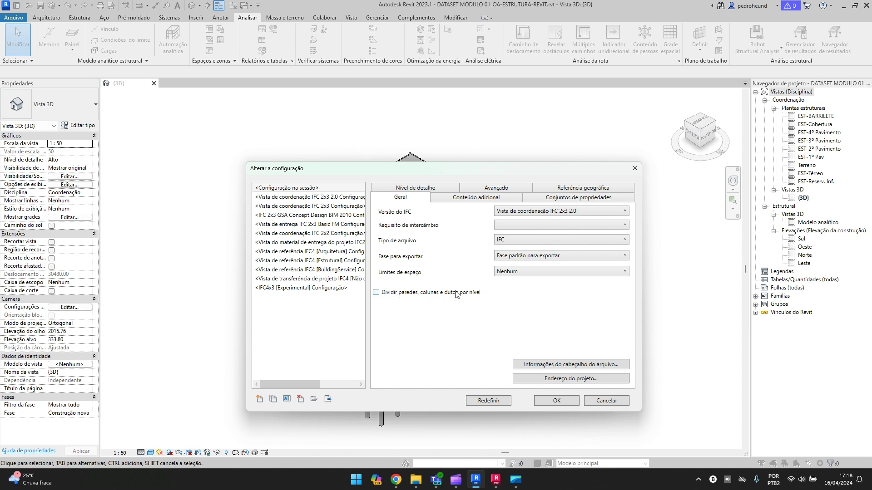
# Examine the configuration's additional content, property set and geometry level-of-detail options.
pyautogui.click(461, 199)
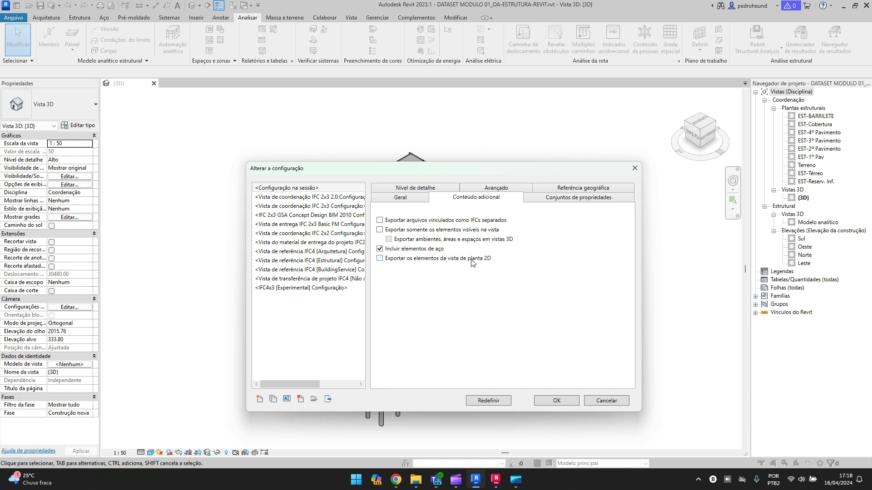
pyautogui.click(556, 198)
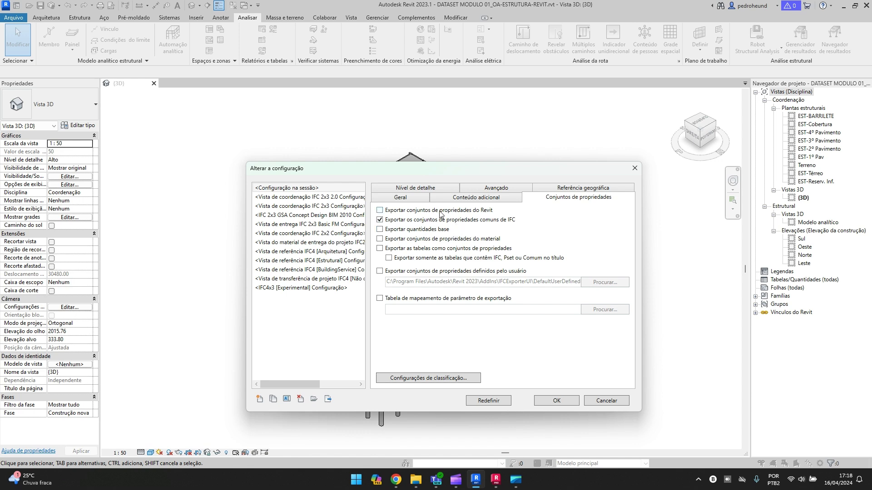
pyautogui.click(418, 188)
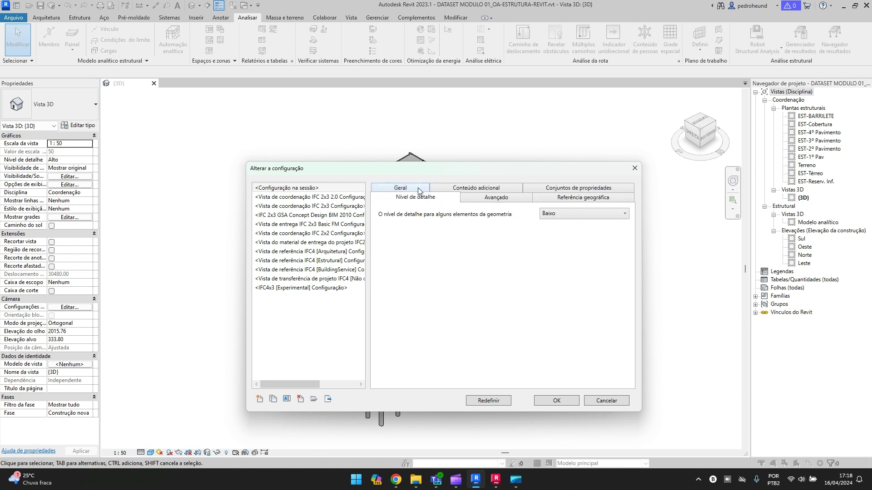
pyautogui.click(545, 215)
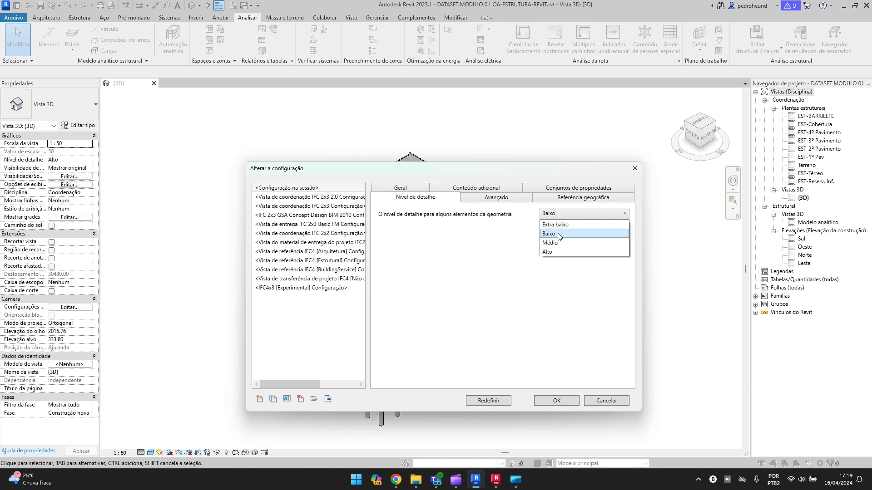
pyautogui.click(554, 218)
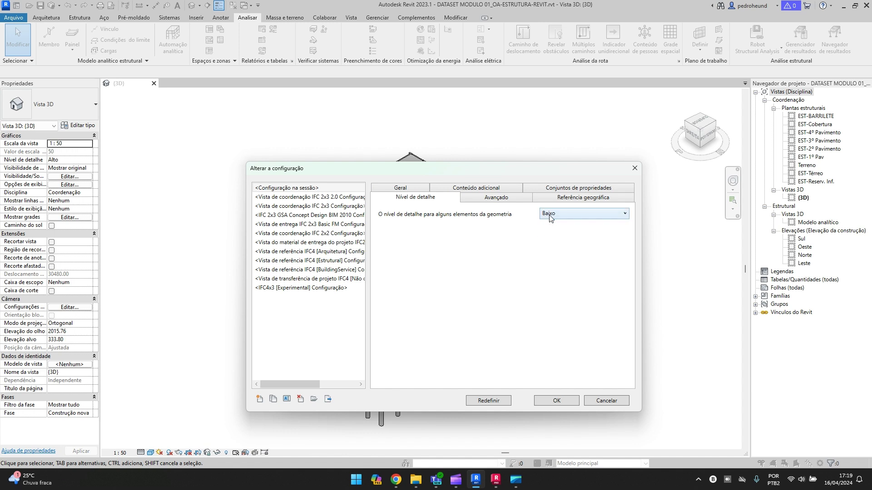
# Examine the advanced and geographic reference options, including the coordinate base choices, and leave the configuration without saving changes.
pyautogui.click(510, 200)
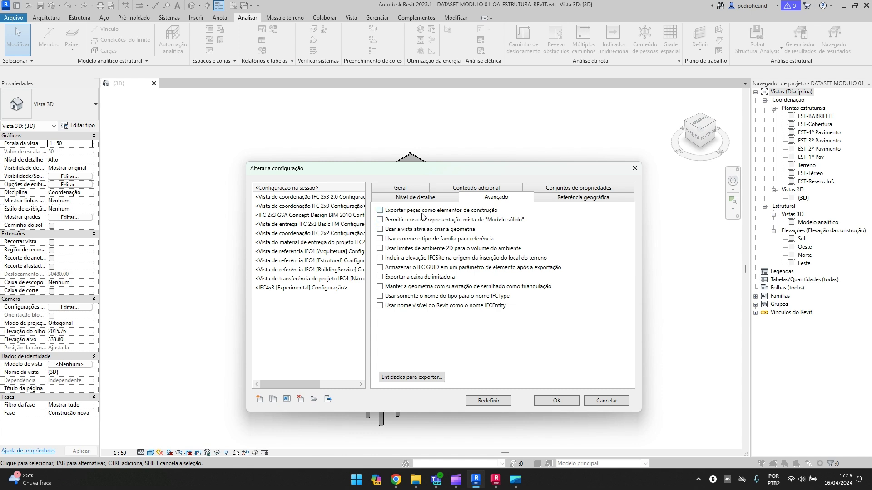
pyautogui.click(574, 200)
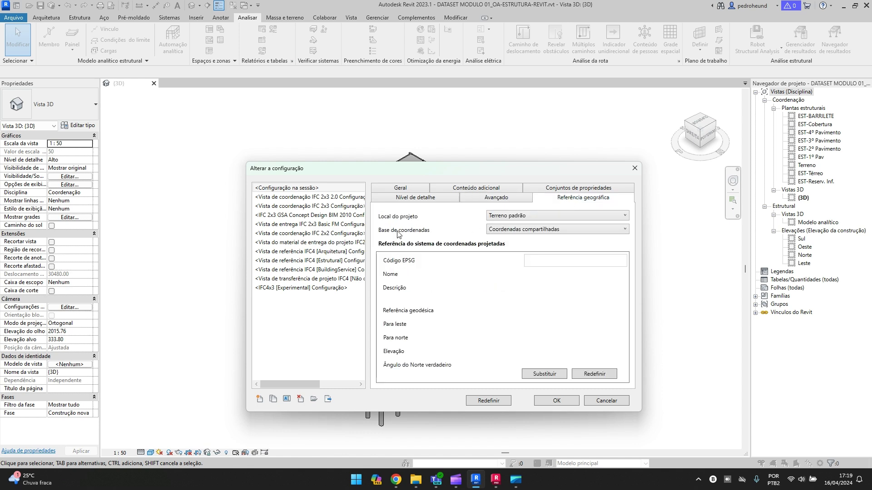
pyautogui.click(500, 232)
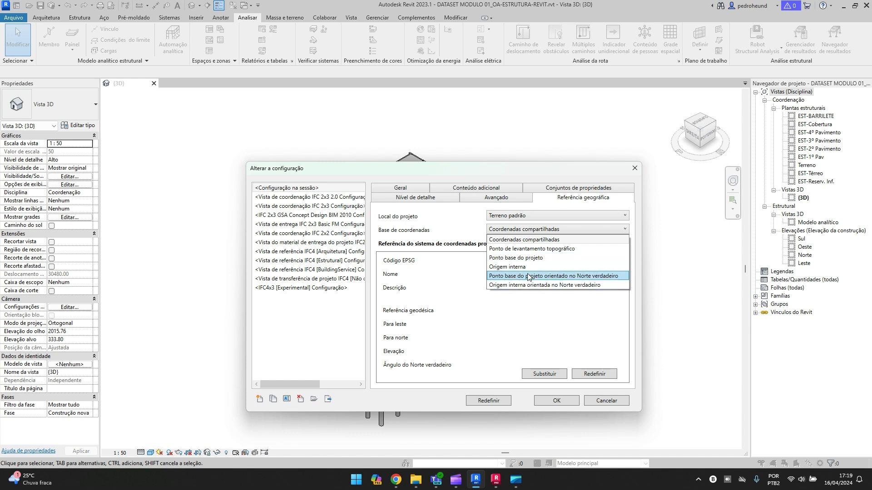
pyautogui.click(533, 236)
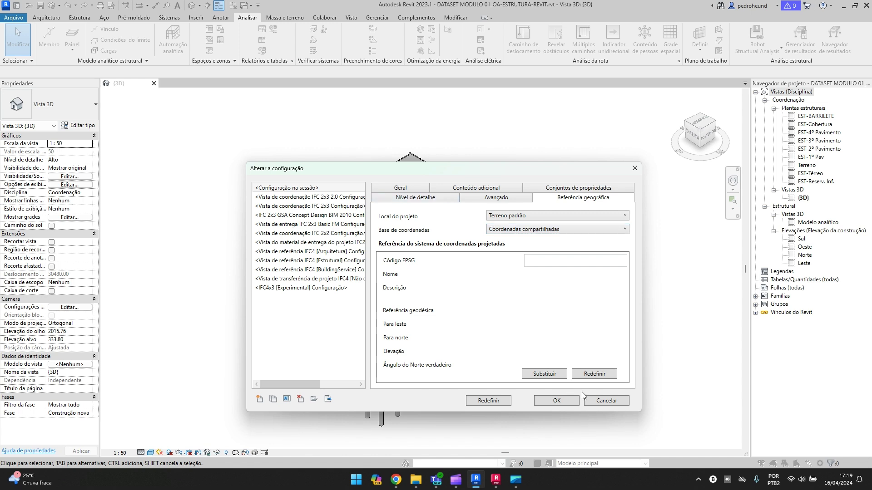
pyautogui.click(603, 402)
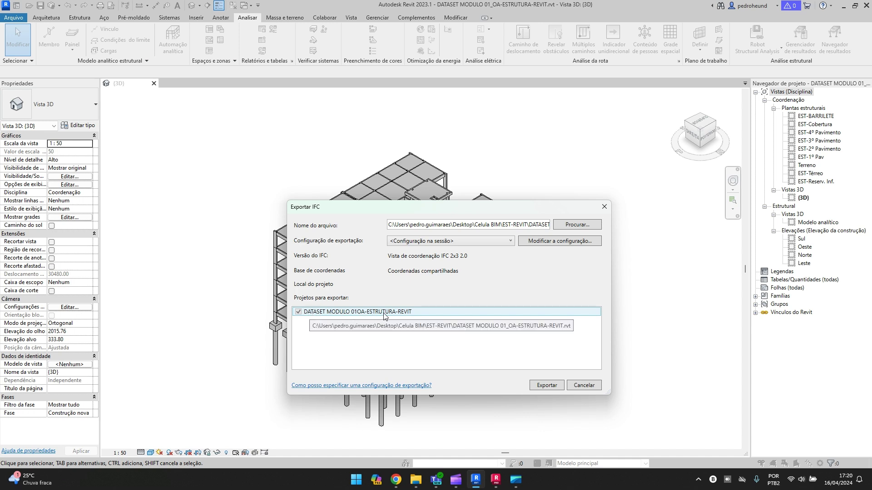
# Export DATASET MODULO 01OA-ESTRUTURA-REVIT to IFC with the in-session configuration.
pyautogui.click(547, 385)
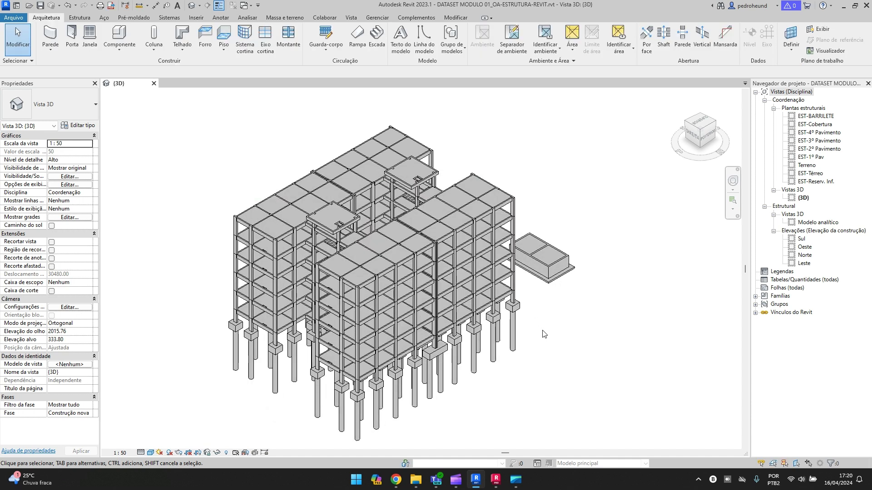
pyautogui.moveTo(545, 330); pyautogui.dragTo(573, 365, button='middle')
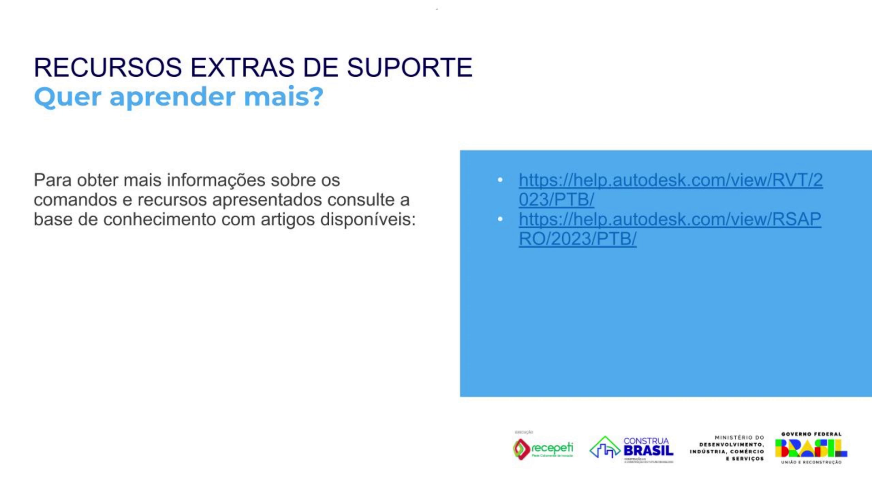